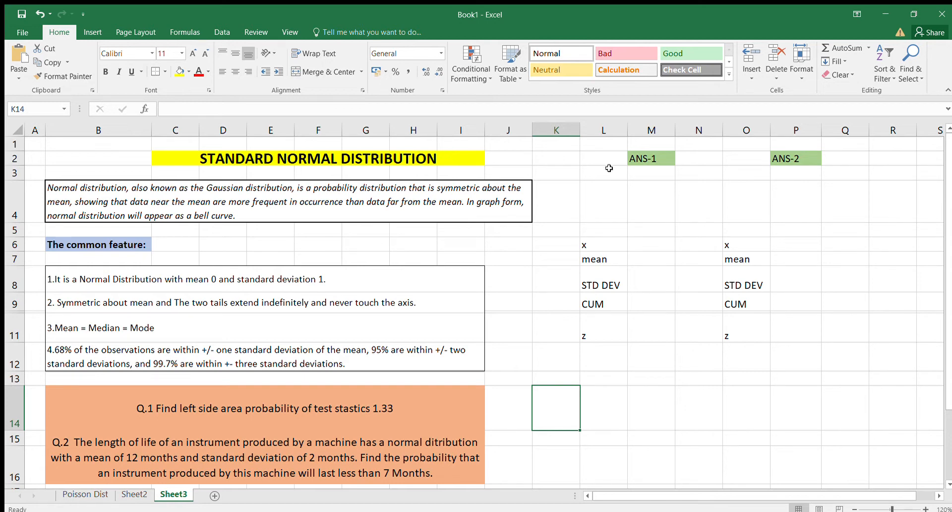
{"action": "left_click", "coordinate": [641, 174]}
{"action": "type", "text": "="}
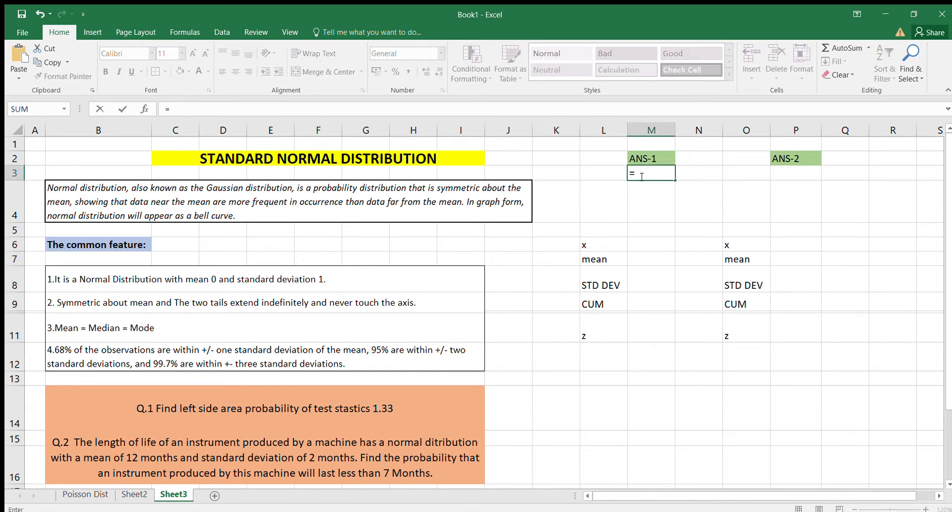
{"action": "type", "text": "norm"}
{"action": "left_click", "coordinate": [665, 171]}
{"action": "key", "text": "BackSpace"}
{"action": "key", "text": "BackSpace"}
{"action": "key", "text": "BackSpace"}
{"action": "key", "text": "BackSpace"}
{"action": "key", "text": "BackSpace"}
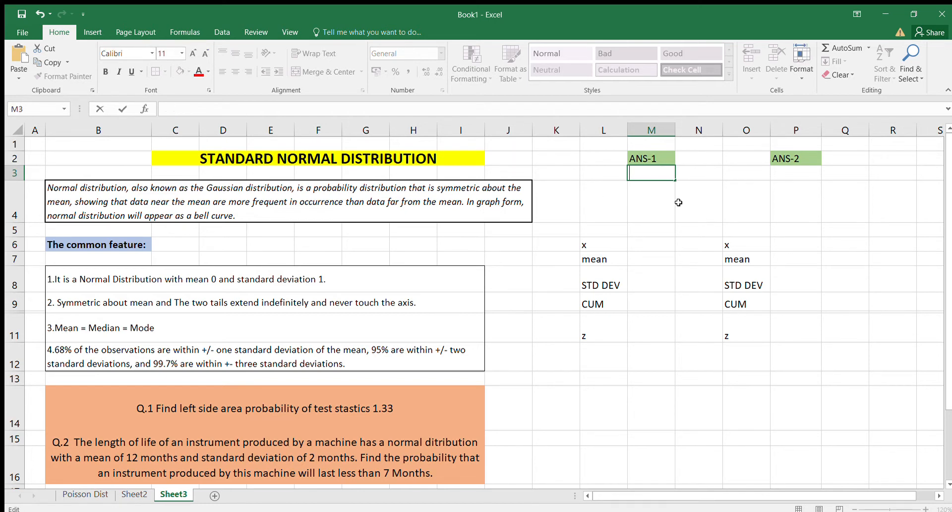
{"action": "key", "text": "Escape"}
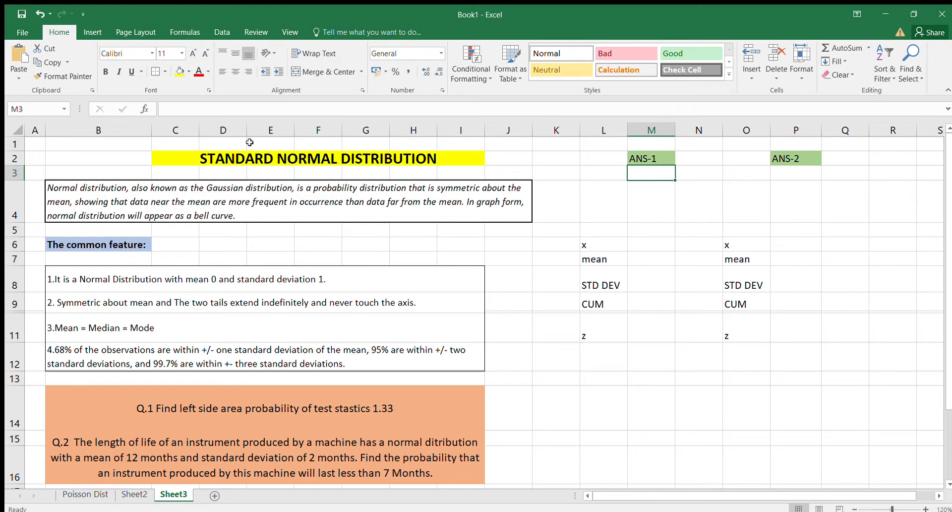
Review the standard normal distribution heading, its definition and the first two common features
{"action": "left_click", "coordinate": [197, 153]}
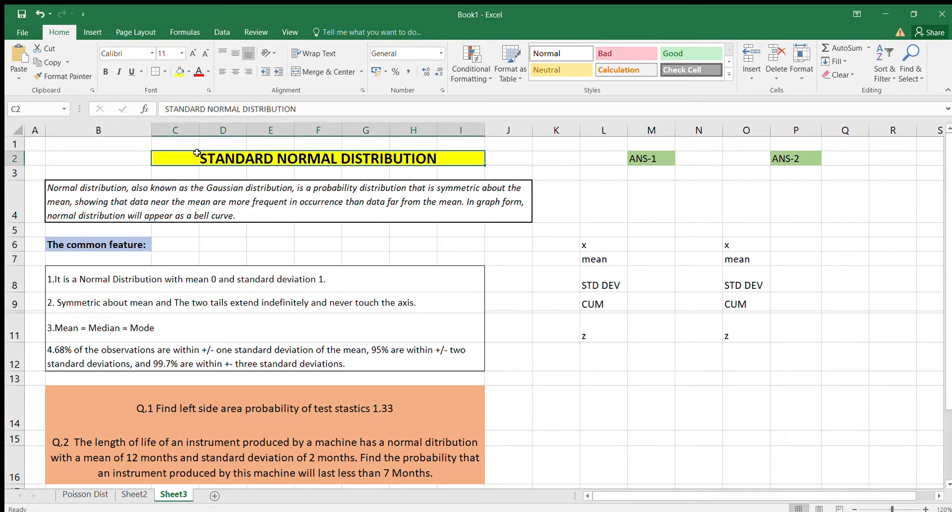
{"action": "left_click", "coordinate": [169, 184]}
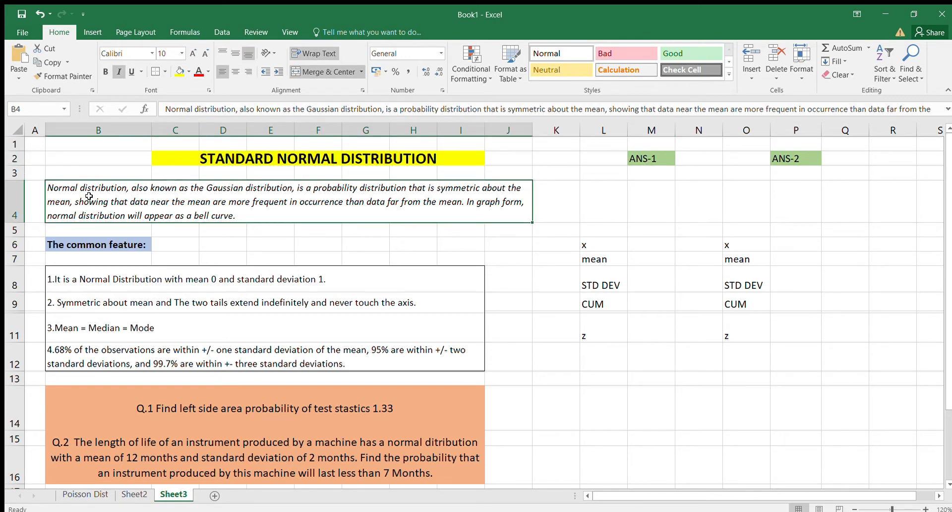
{"action": "left_click", "coordinate": [71, 283]}
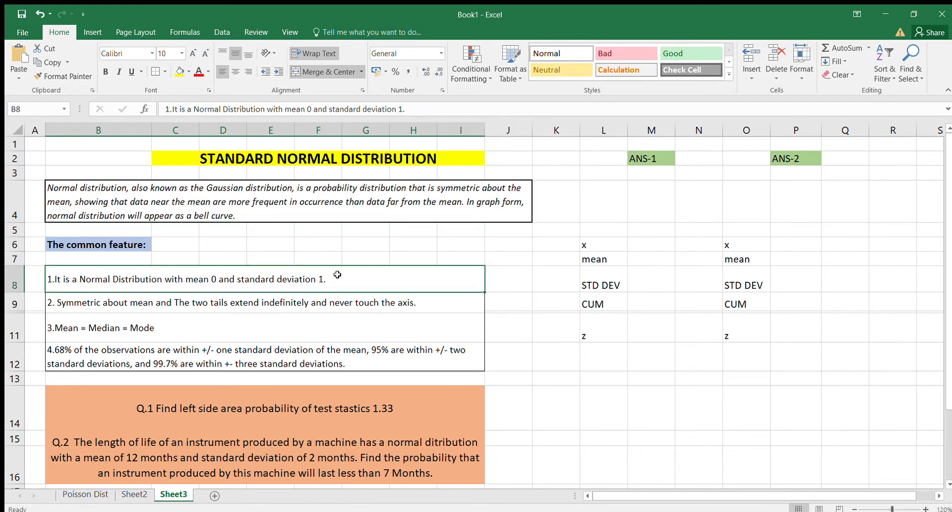
{"action": "left_click", "coordinate": [338, 295]}
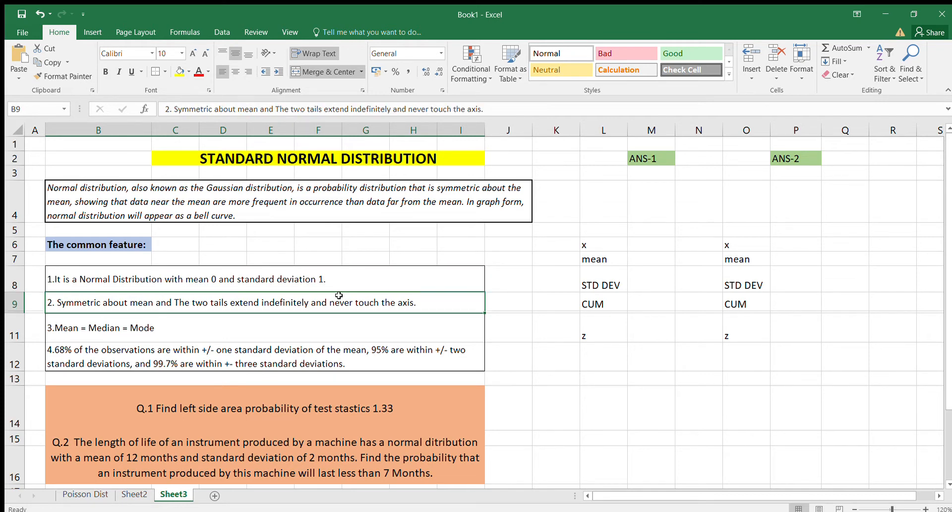
{"action": "left_click", "coordinate": [363, 282]}
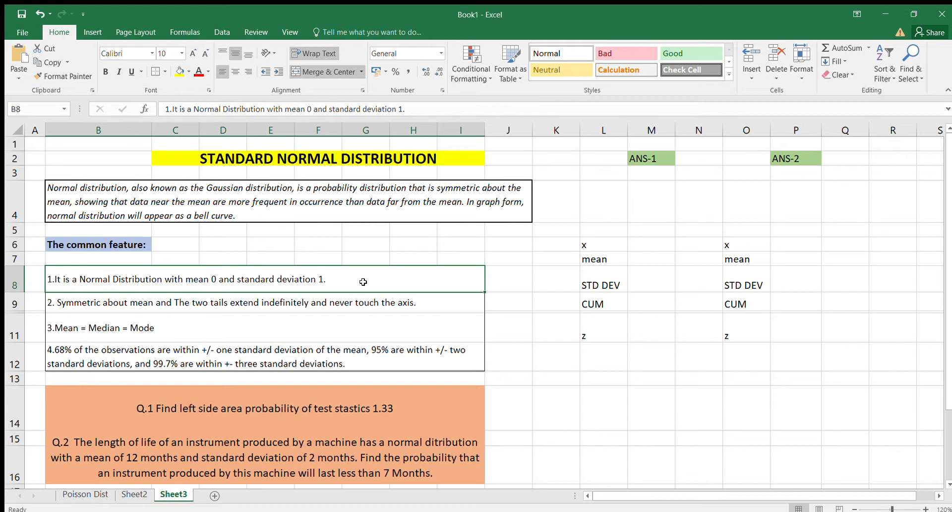
Enter 1.5 as the z value for ANS-1 in cell M11
{"action": "left_click", "coordinate": [634, 335]}
{"action": "type", "text": "1.5"}
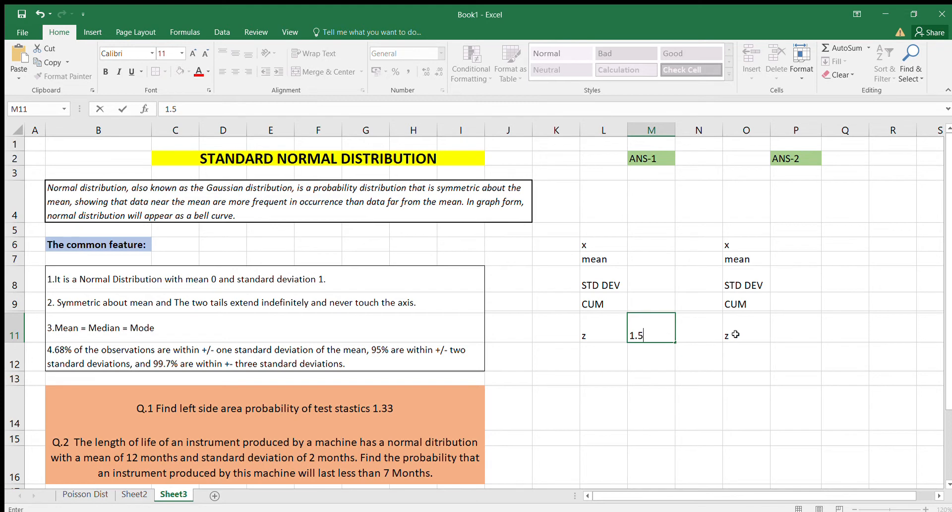
{"action": "left_click", "coordinate": [782, 330]}
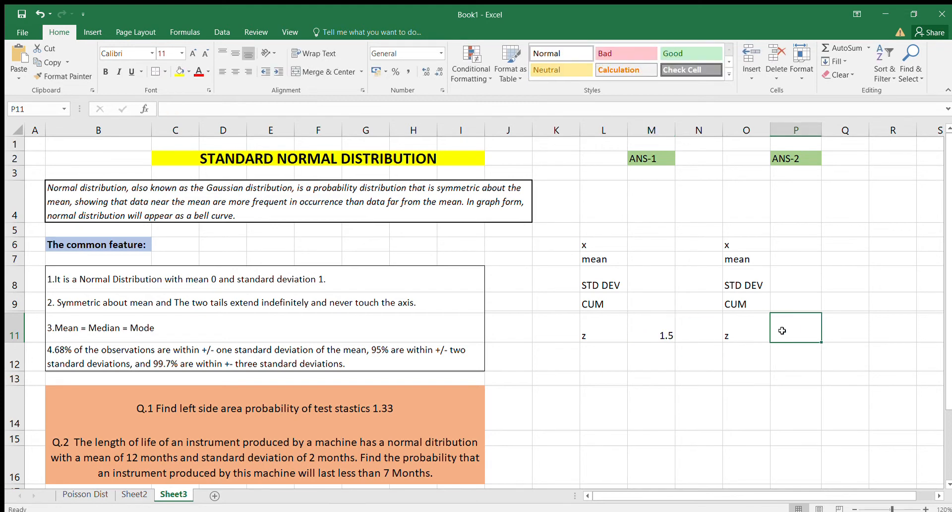
{"action": "left_click", "coordinate": [663, 332]}
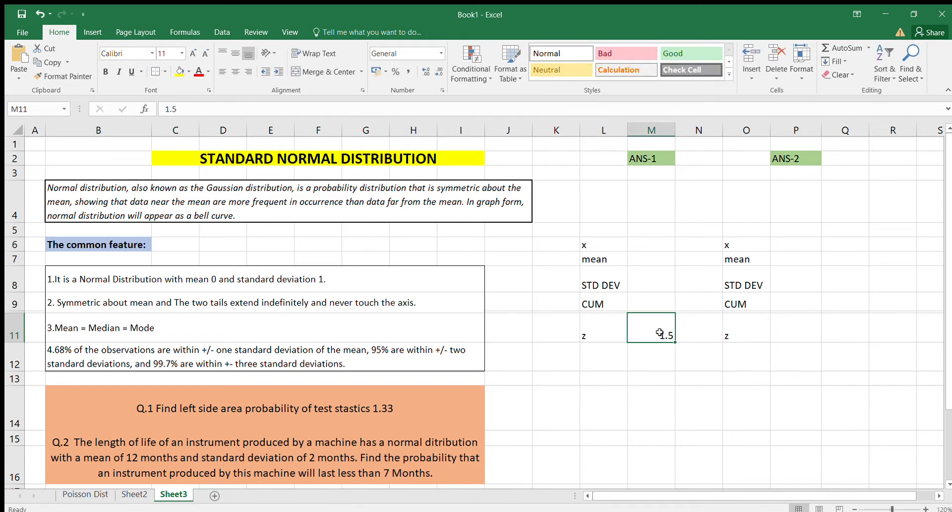
Try changing the z value in M11 to -1.5
{"action": "double_click", "coordinate": [659, 332]}
{"action": "type", "text": "-"}
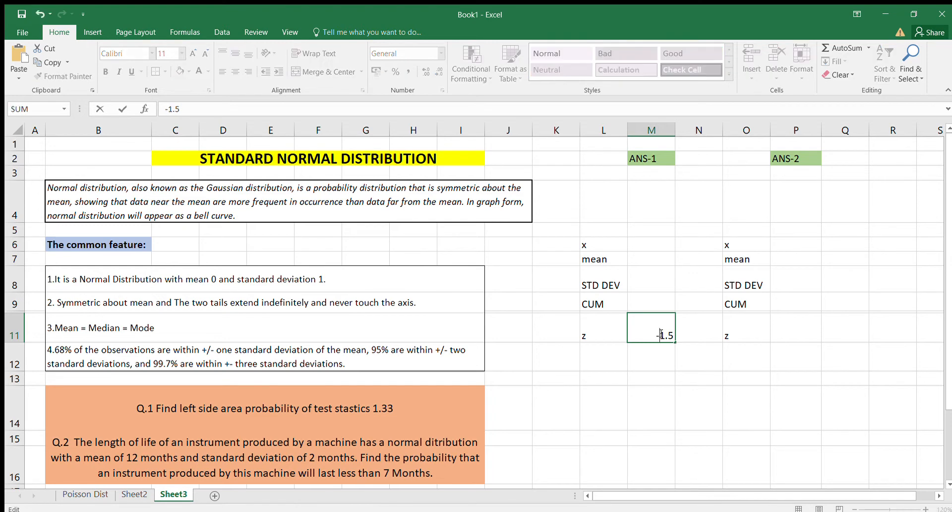
{"action": "left_click", "coordinate": [747, 330]}
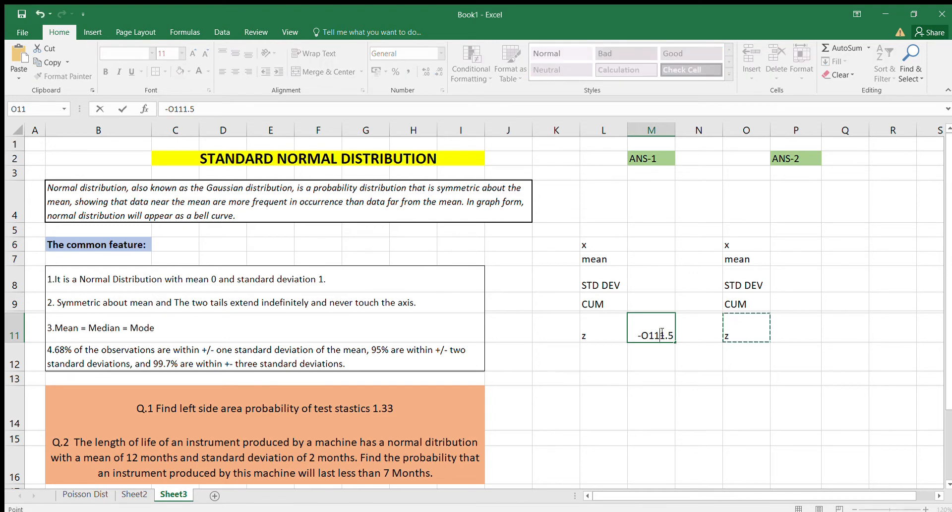
{"action": "key", "text": "ctrl+z"}
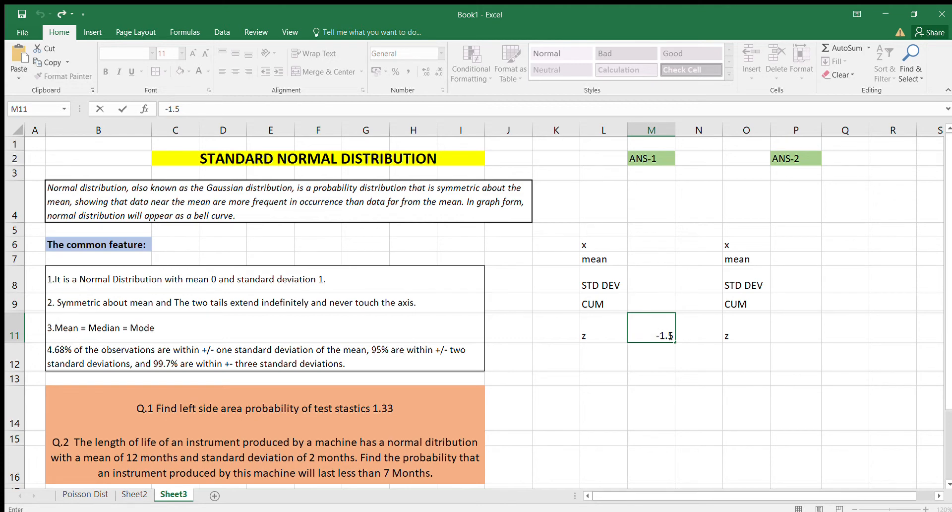
{"action": "key", "text": "BackSpace"}
{"action": "left_click", "coordinate": [639, 352]}
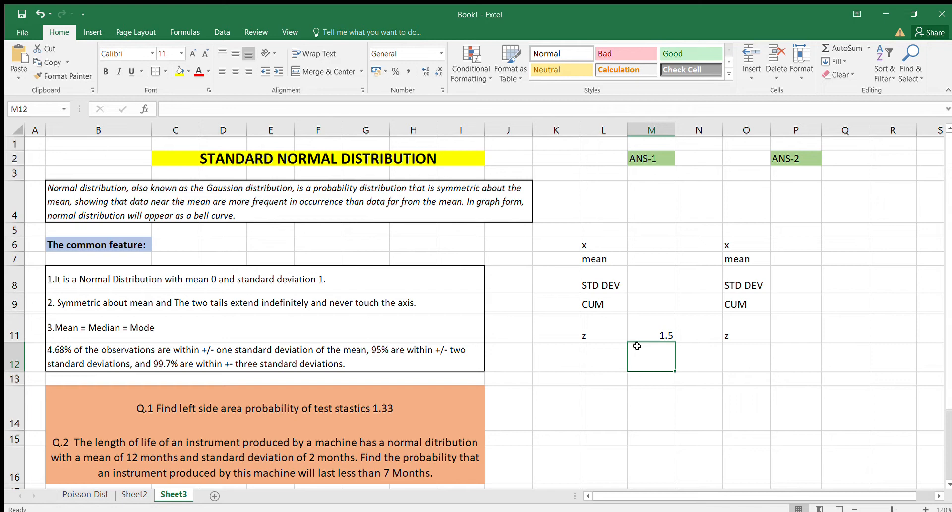
{"action": "left_click", "coordinate": [637, 331]}
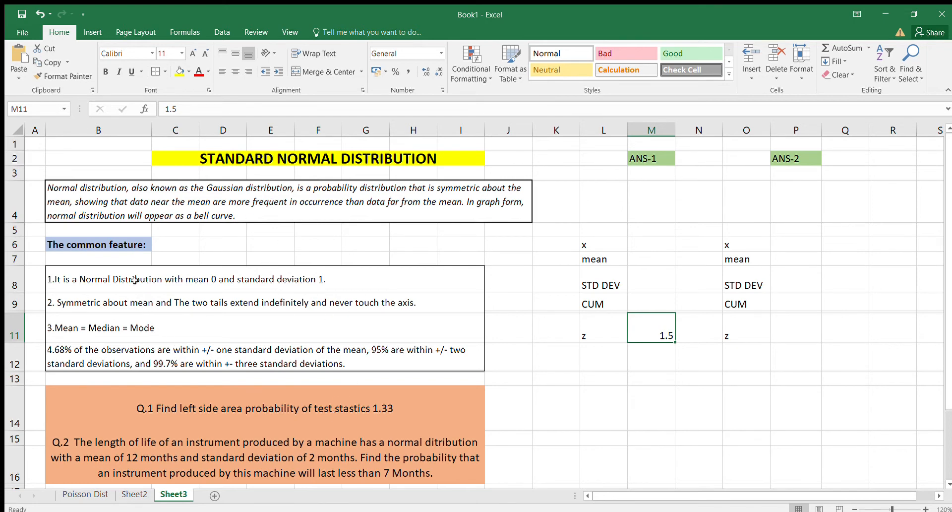
Set the ANS-1 z value in M11 to 1.33, the test statistic given in Q.1
{"action": "left_click_drag", "start_coordinate": [134, 280], "coordinate": [138, 349]}
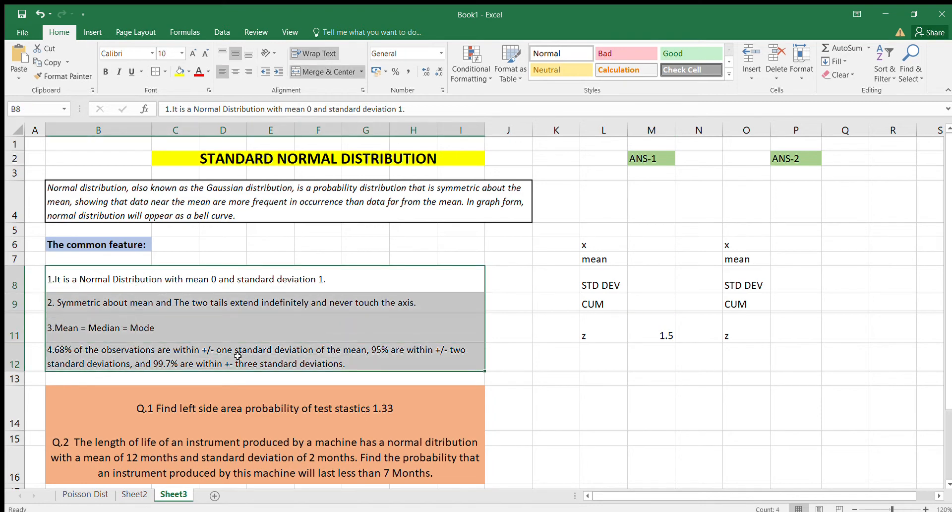
{"action": "left_click", "coordinate": [281, 328]}
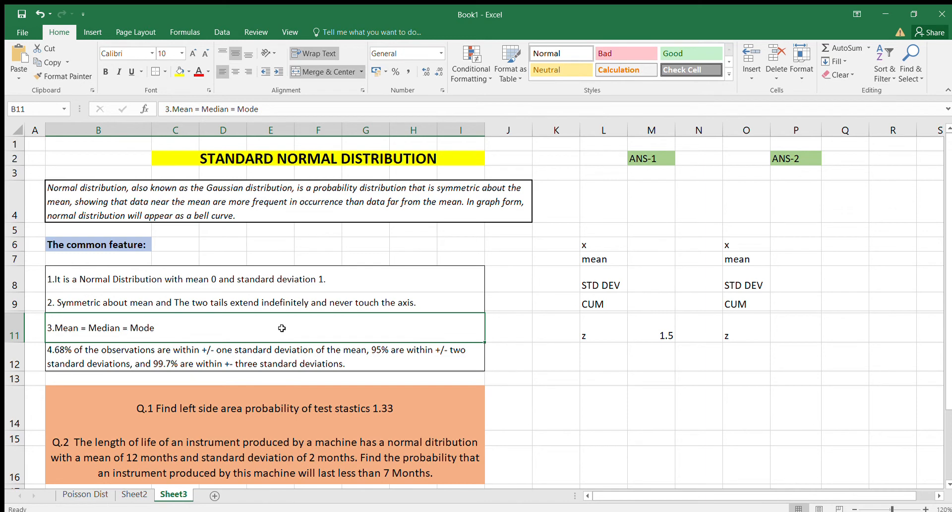
{"action": "left_click", "coordinate": [249, 412]}
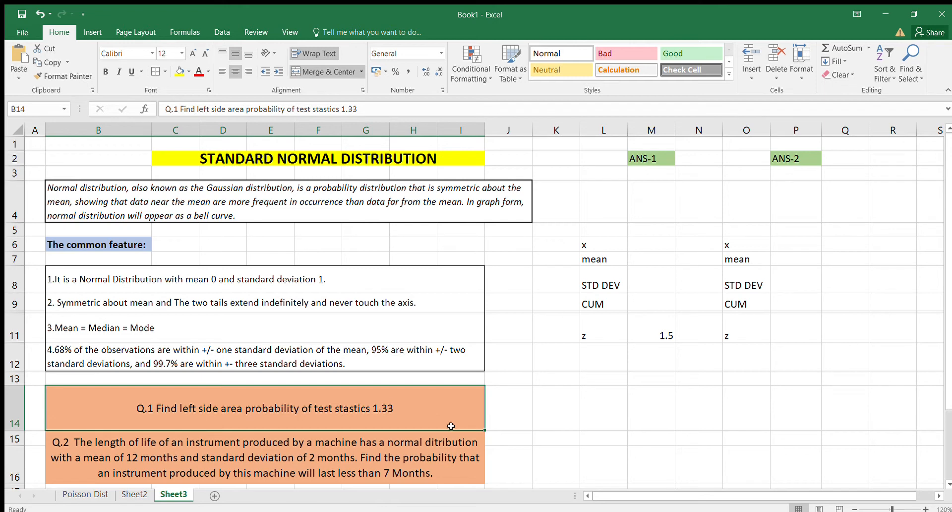
{"action": "left_click", "coordinate": [644, 336]}
{"action": "type", "text": "1"}
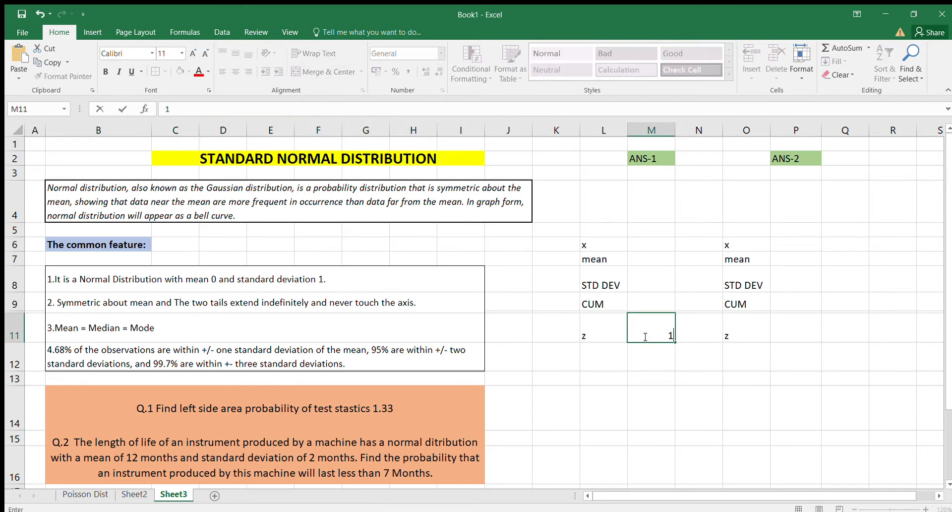
{"action": "type", "text": ".33"}
{"action": "left_click", "coordinate": [644, 361]}
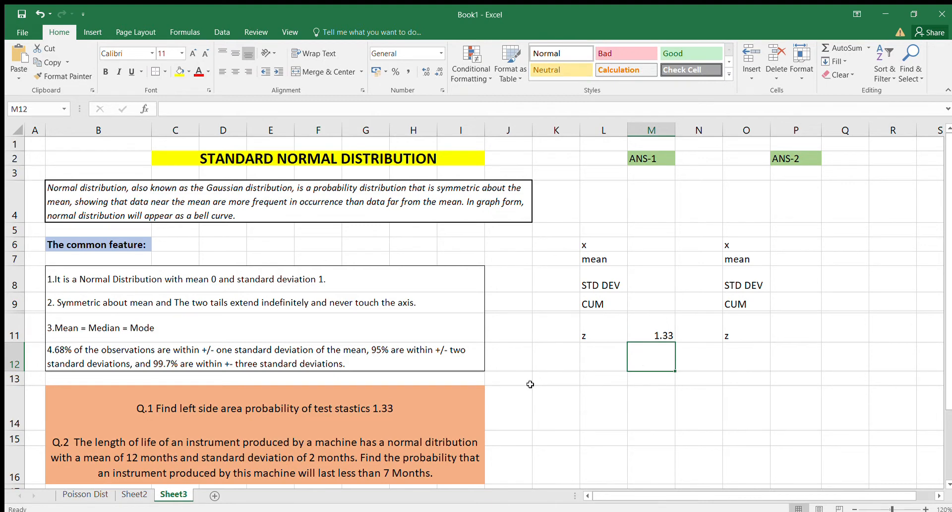
{"action": "left_click", "coordinate": [554, 416]}
{"action": "left_click_drag", "start_coordinate": [554, 417], "coordinate": [732, 410]}
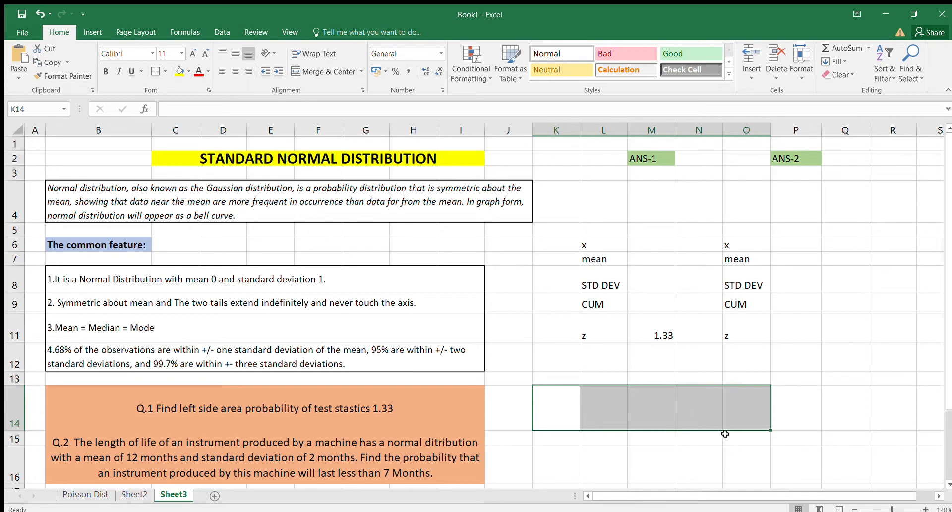
{"action": "left_click", "coordinate": [711, 407]}
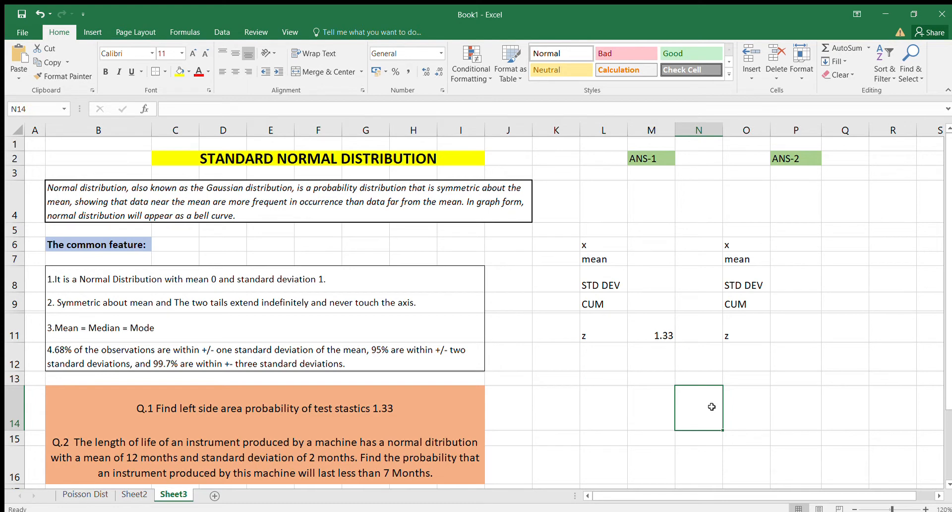
{"action": "left_click_drag", "start_coordinate": [712, 407], "coordinate": [565, 411]}
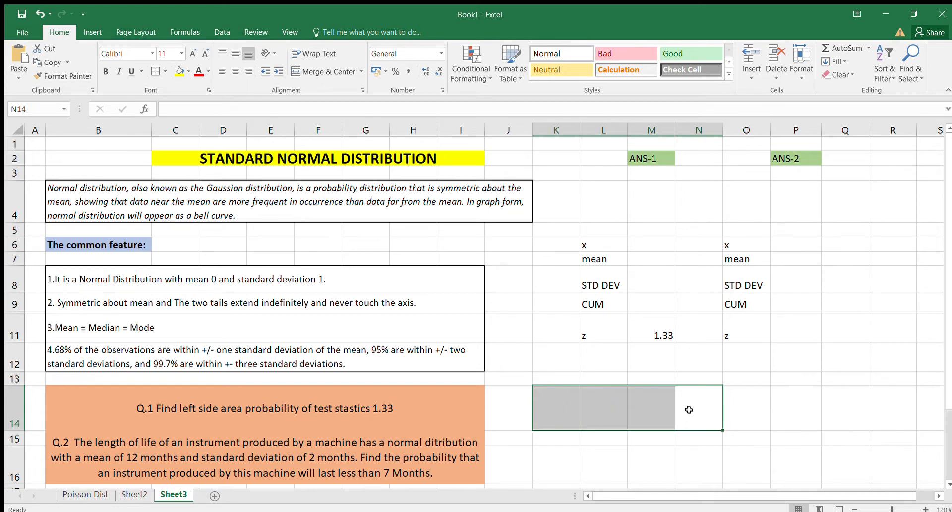
{"action": "left_click", "coordinate": [728, 416]}
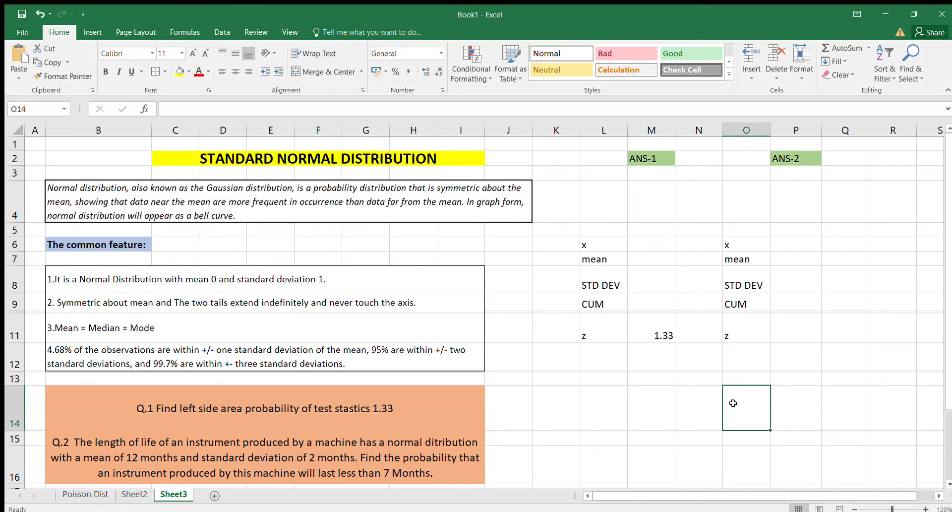
{"action": "left_click", "coordinate": [647, 242]}
{"action": "left_click", "coordinate": [652, 329]}
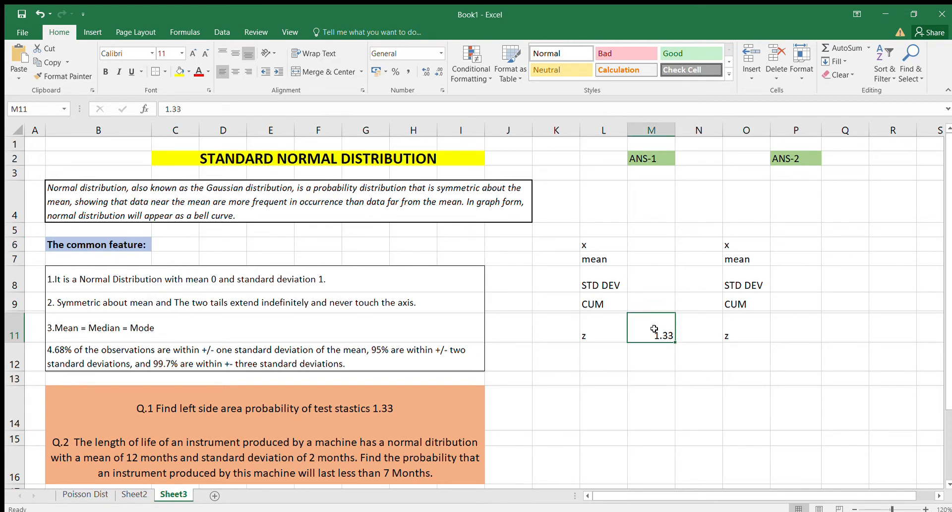
Calculate the left-side probability for Q.1 in M3 with the formula =NORM.S.DIST(M11,TRUE)
{"action": "left_click", "coordinate": [637, 175]}
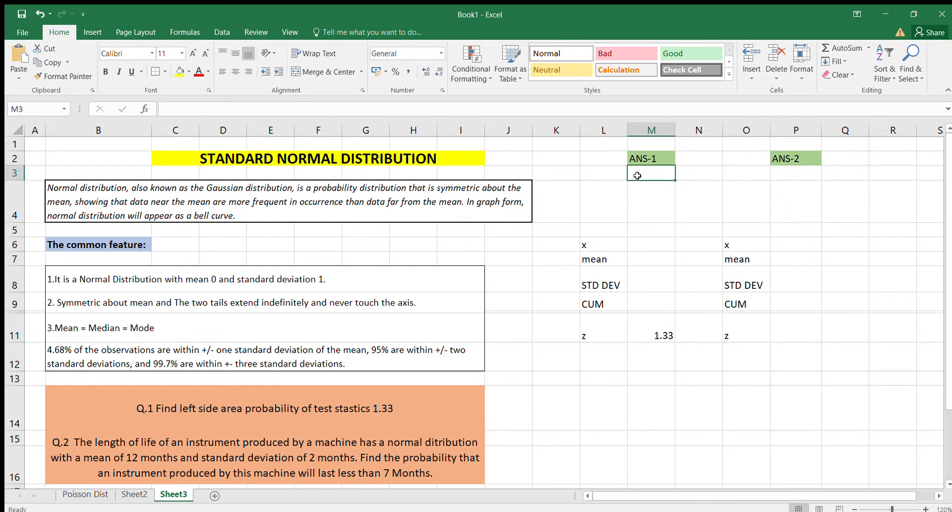
{"action": "type", "text": "=norm"}
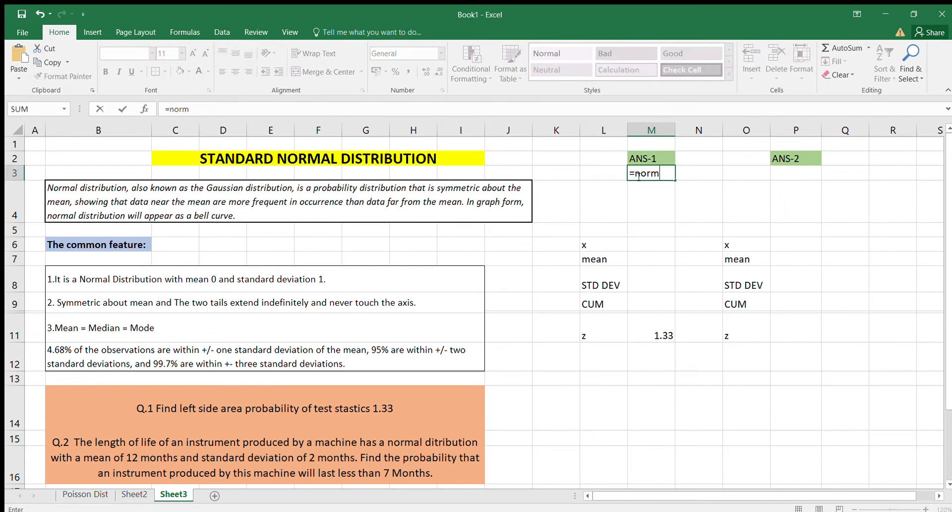
{"action": "key", "text": "Tab"}
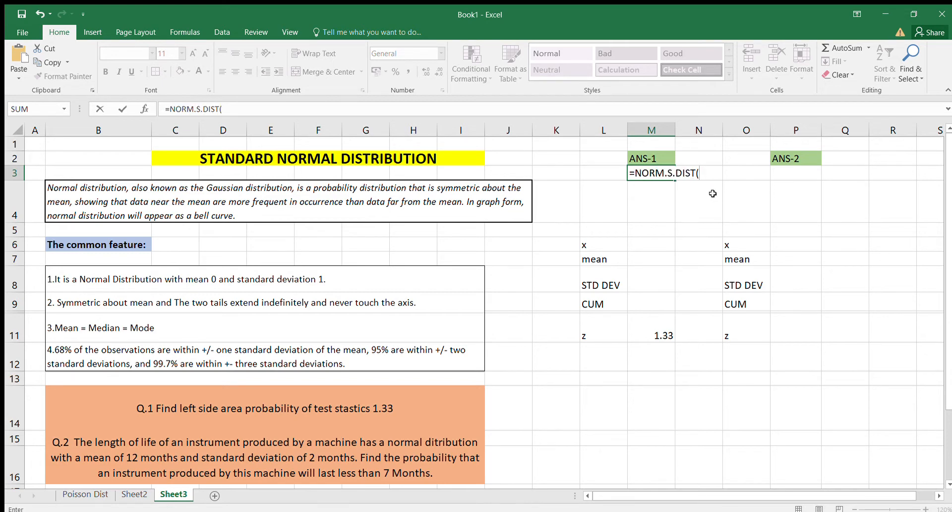
{"action": "left_click", "coordinate": [659, 336]}
{"action": "type", "text": ","}
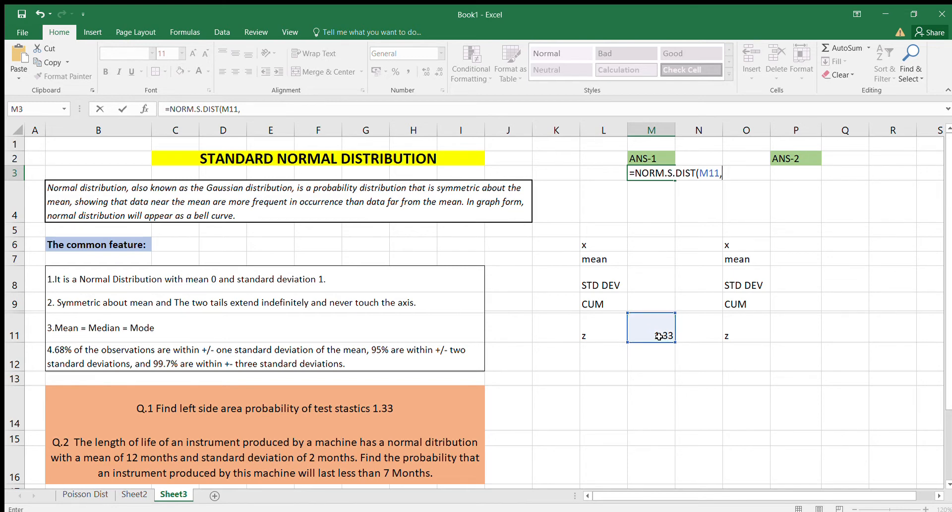
{"action": "type", "text": "TRUE)"}
{"action": "key", "text": "Tab"}
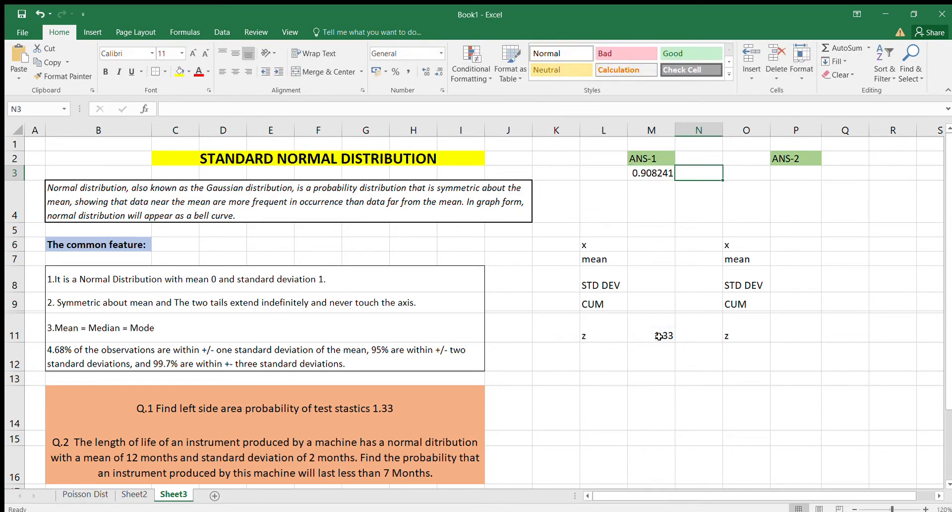
Replace the Q.1 answer in M3 with the formula =NORM.DIST(1.33,0,1,TRUE)
{"action": "left_click", "coordinate": [657, 170]}
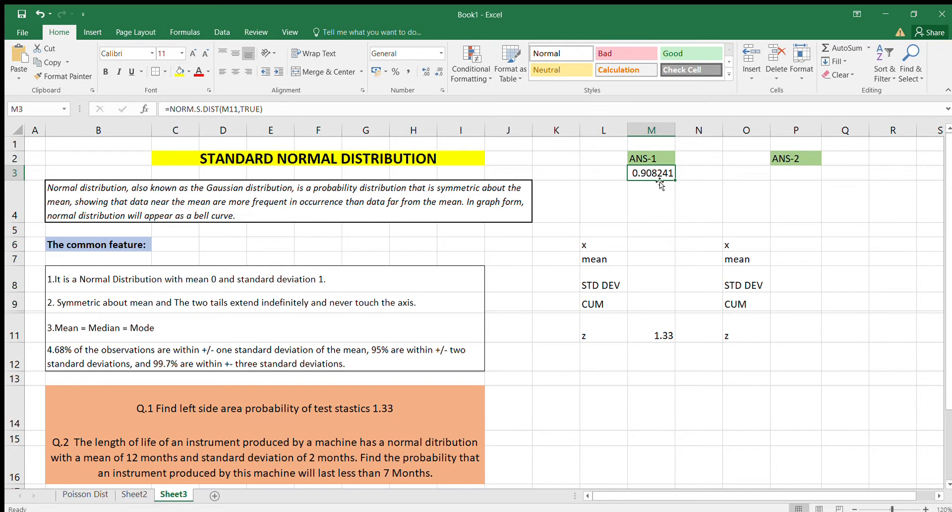
{"action": "key", "text": "Delete"}
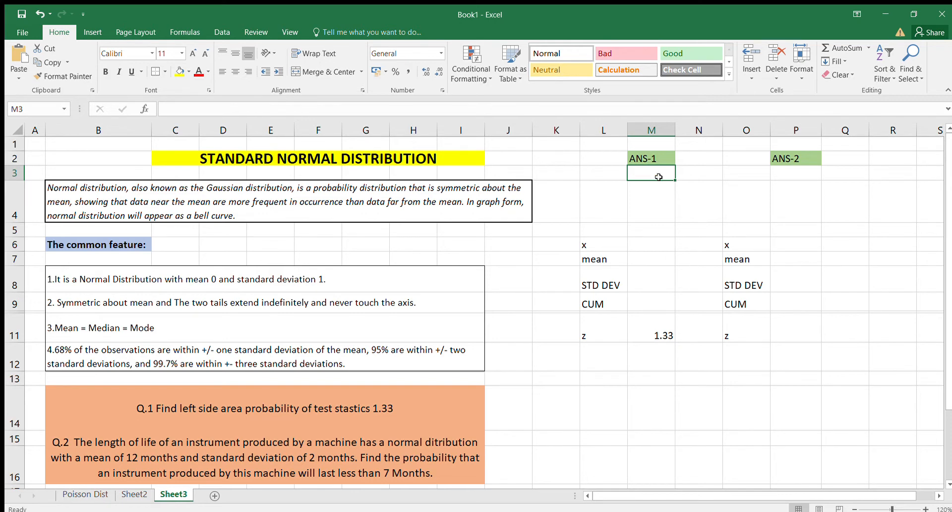
{"action": "type", "text": "=NORM.DIST(1."}
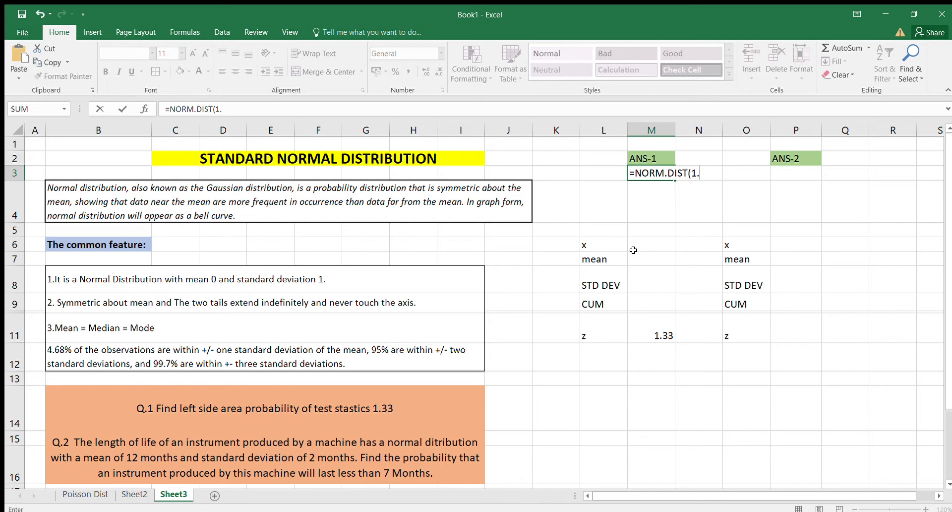
{"action": "type", "text": "33,"}
{"action": "left_click", "coordinate": [638, 380]}
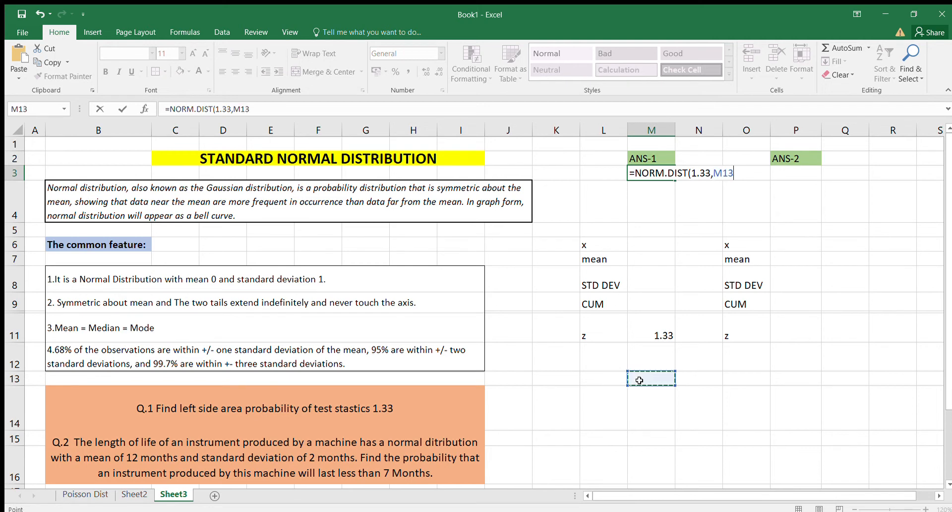
{"action": "key", "text": "BackSpace"}
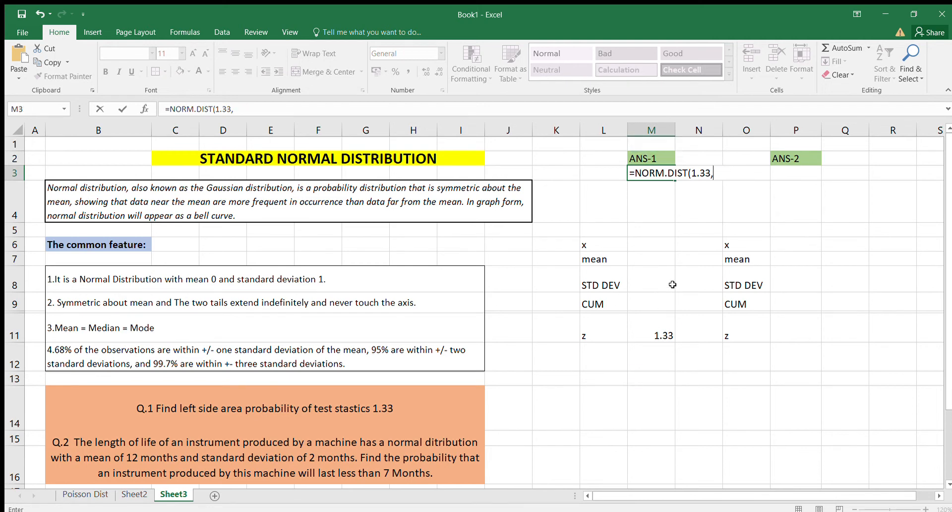
{"action": "left_click", "coordinate": [722, 177]}
{"action": "type", "text": "0,1,TRUE"}
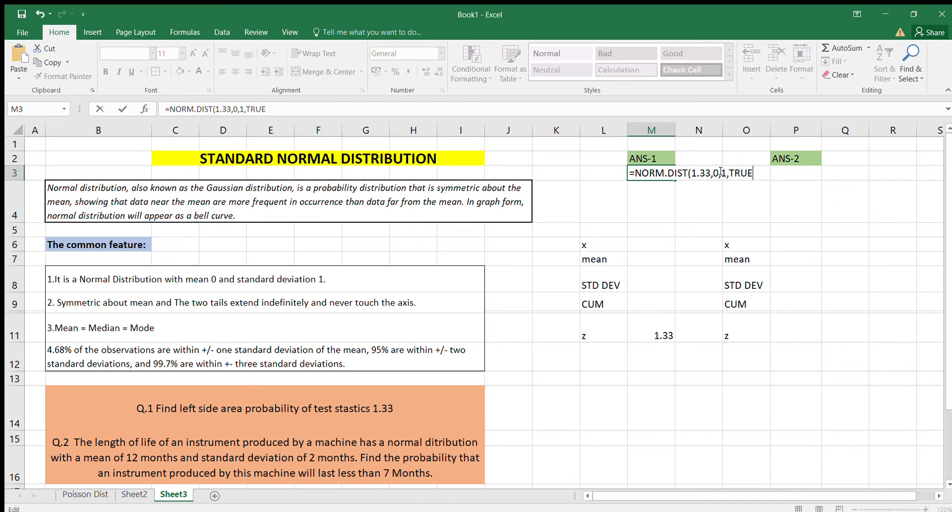
{"action": "key", "text": "Tab"}
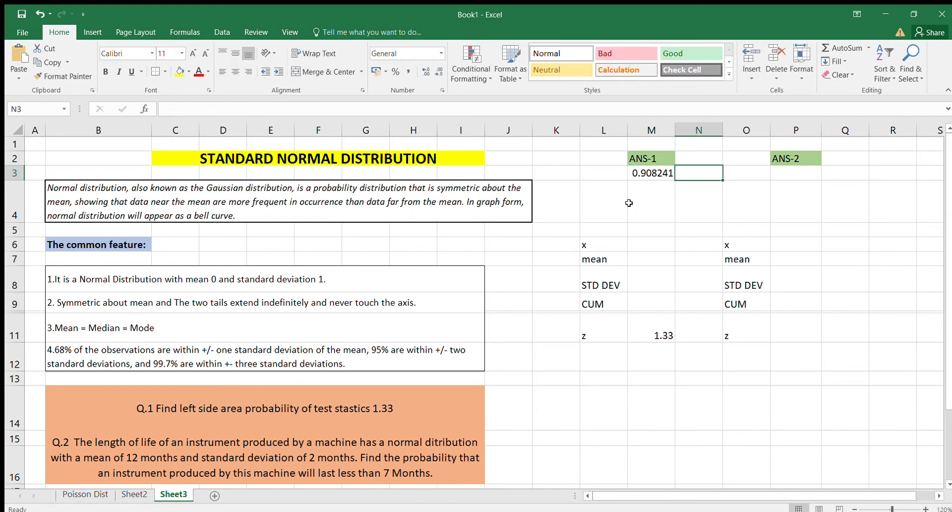
Fill in the ANS-1 parameters in M6:M9 with x 1.33, mean 0, standard deviation 1 and cumulative TRUE
{"action": "left_click", "coordinate": [647, 241]}
{"action": "type", "text": "0"}
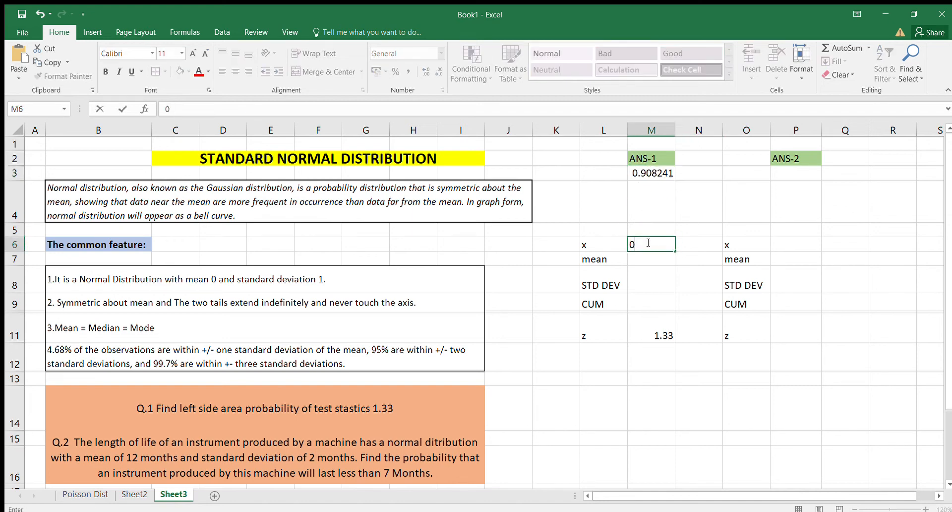
{"action": "key", "text": "Return"}
{"action": "left_click", "coordinate": [646, 241]}
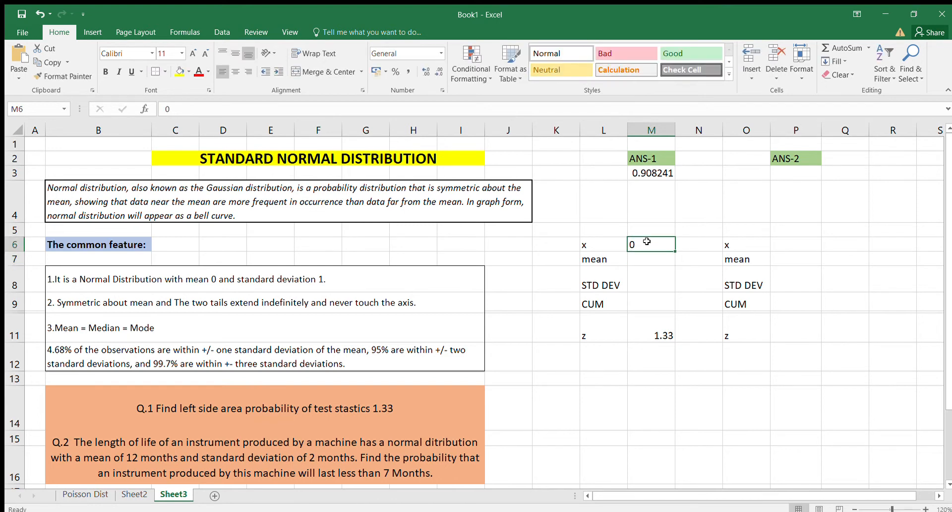
{"action": "type", "text": "1.33"}
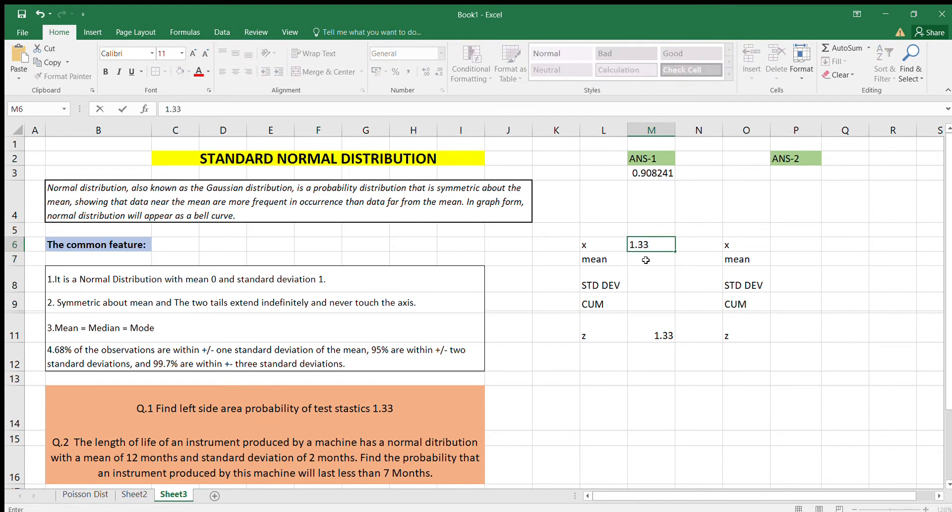
{"action": "left_click", "coordinate": [646, 261]}
{"action": "type", "text": "0"}
{"action": "key", "text": "Return"}
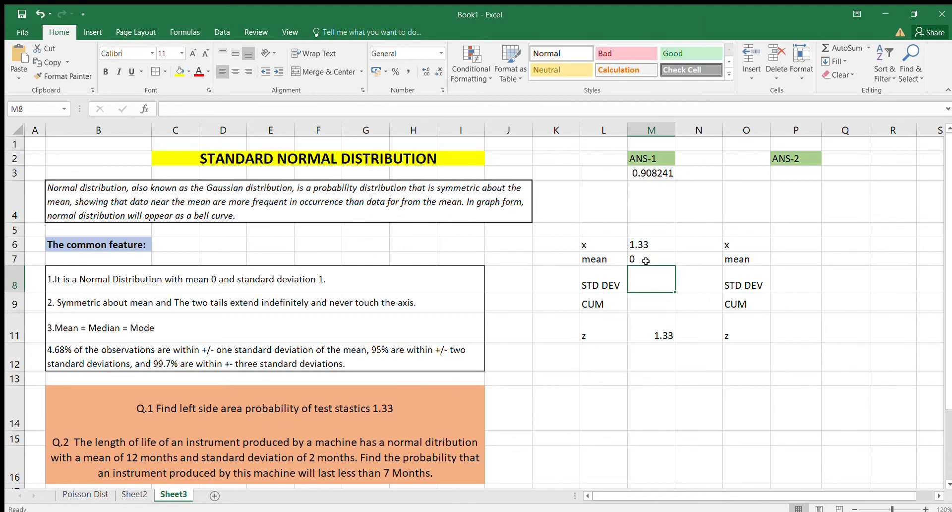
{"action": "type", "text": "1"}
{"action": "key", "text": "Return"}
{"action": "type", "text": "TRUE"}
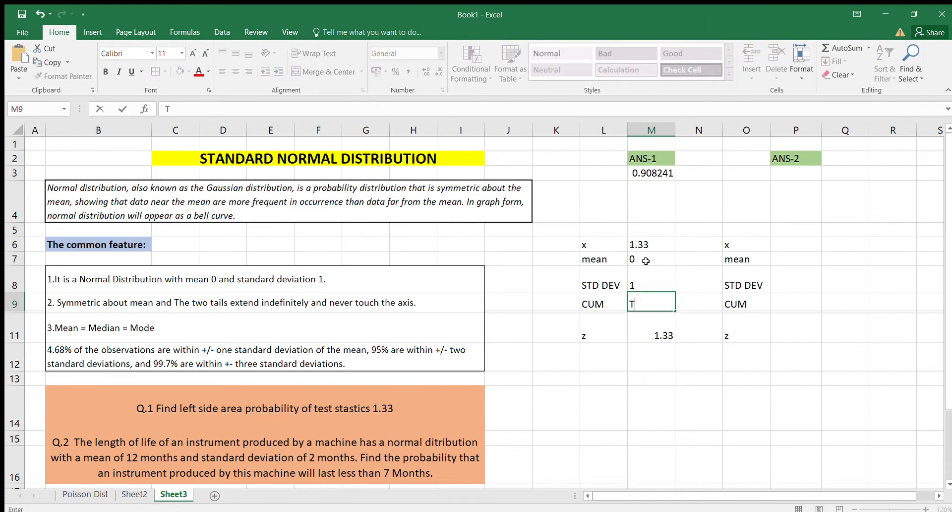
{"action": "left_click", "coordinate": [637, 241]}
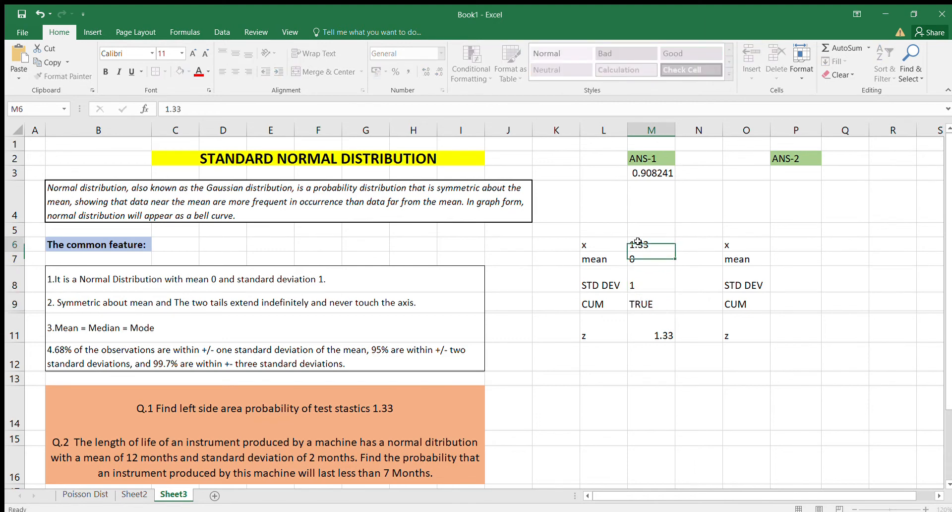
Note the z-score formula below the ANS-1 parameters, with z in L13 and x-MU/STDDEV in M13
{"action": "left_click", "coordinate": [590, 384]}
{"action": "type", "text": "z"}
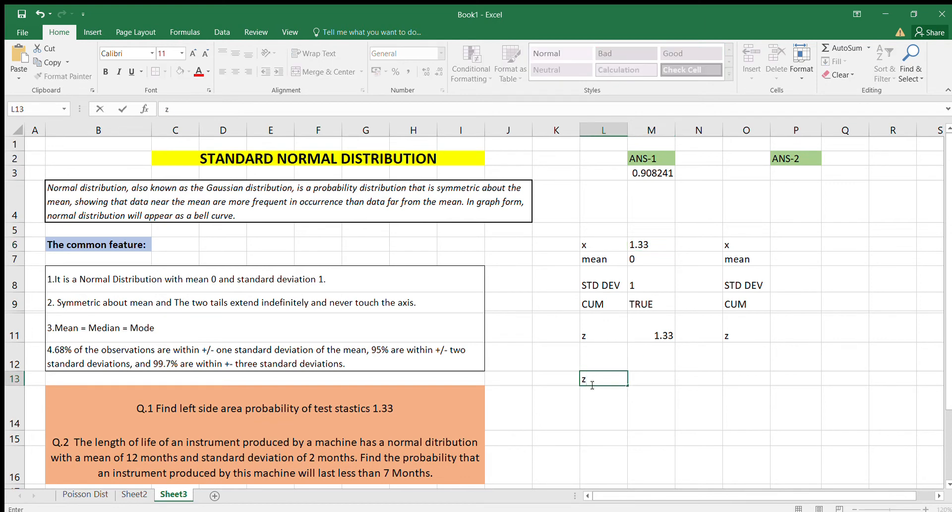
{"action": "left_click", "coordinate": [642, 380]}
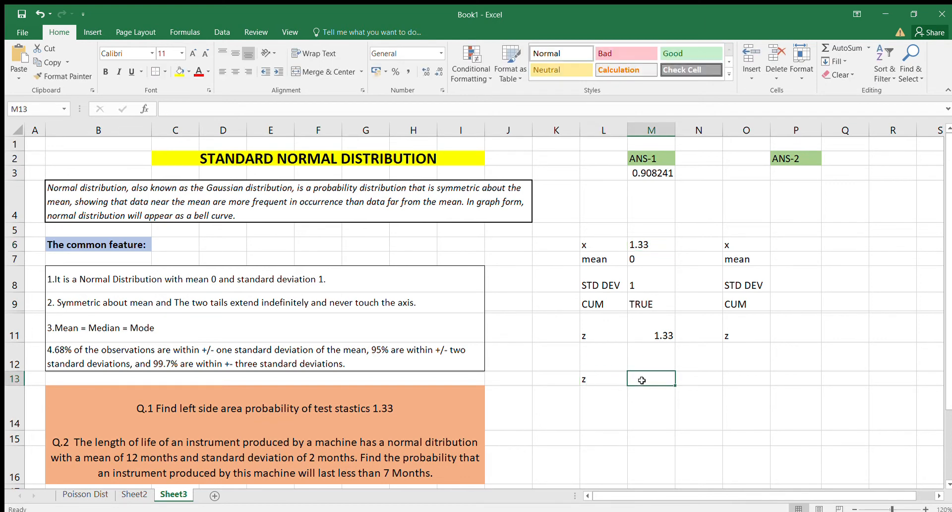
{"action": "type", "text": "x-MU"}
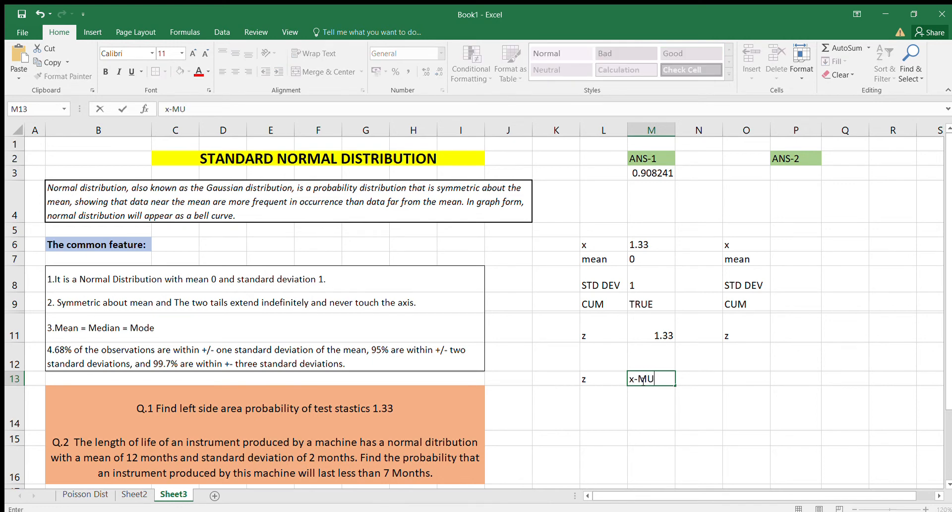
{"action": "type", "text": "/STDDEV"}
{"action": "key", "text": "Return"}
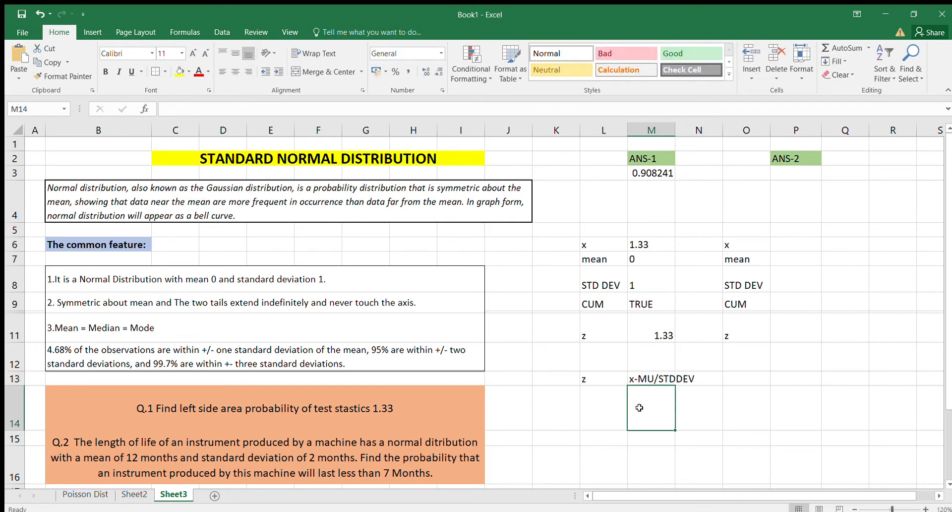
Work through the z-score calculation for Q.1 and enter 1.33 in M14, under the noted formula
{"action": "type", "text": "1"}
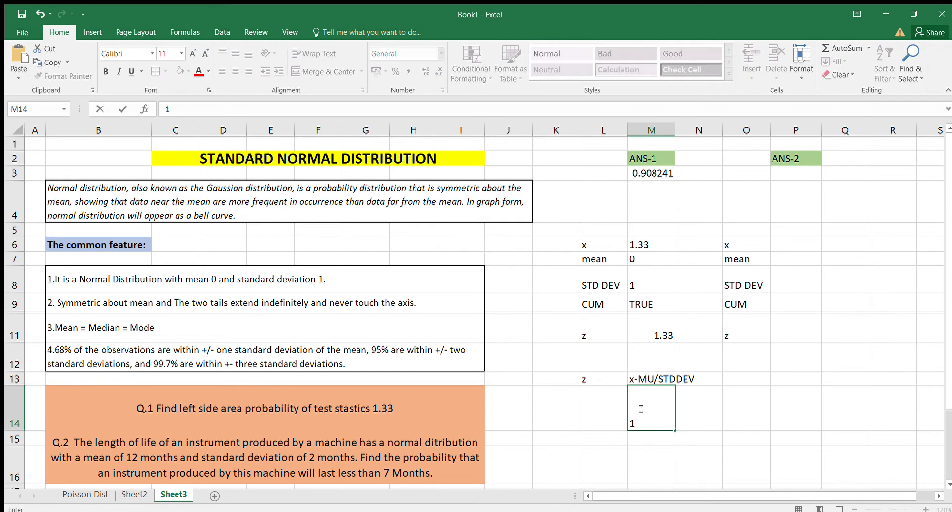
{"action": "key", "text": "BackSpace"}
{"action": "type", "text": "1.33-0"}
{"action": "key", "text": "BackSpace"}
{"action": "key", "text": "BackSpace"}
{"action": "type", "text": "/1"}
{"action": "key", "text": "BackSpace"}
{"action": "key", "text": "BackSpace"}
{"action": "left_click", "coordinate": [605, 420]}
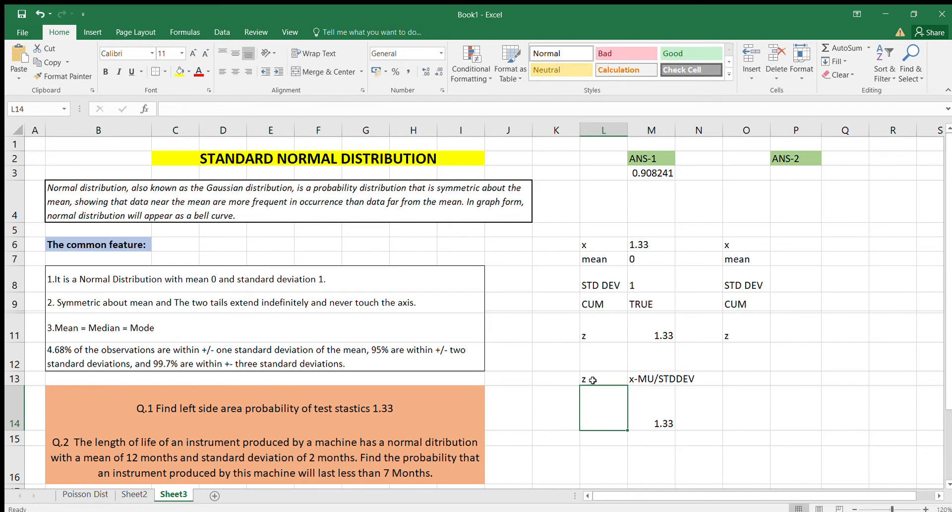
Clear the z-score formula note and its worked value from L13:N14
{"action": "left_click", "coordinate": [599, 339]}
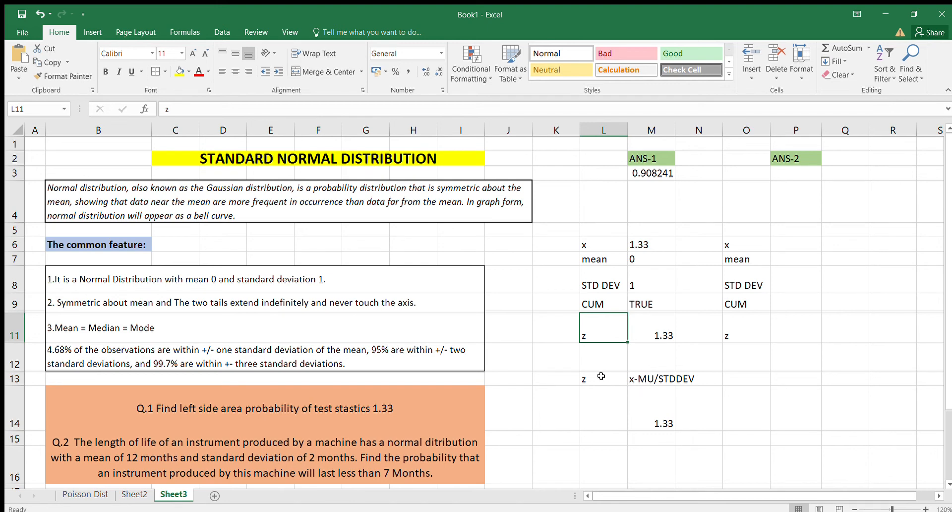
{"action": "left_click_drag", "start_coordinate": [601, 377], "coordinate": [685, 408]}
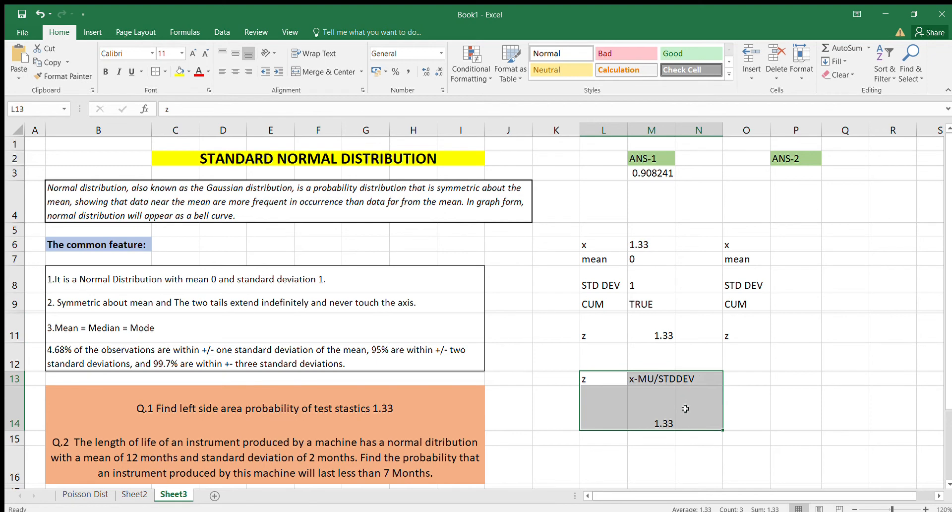
{"action": "key", "text": "Delete"}
{"action": "left_click", "coordinate": [637, 347]}
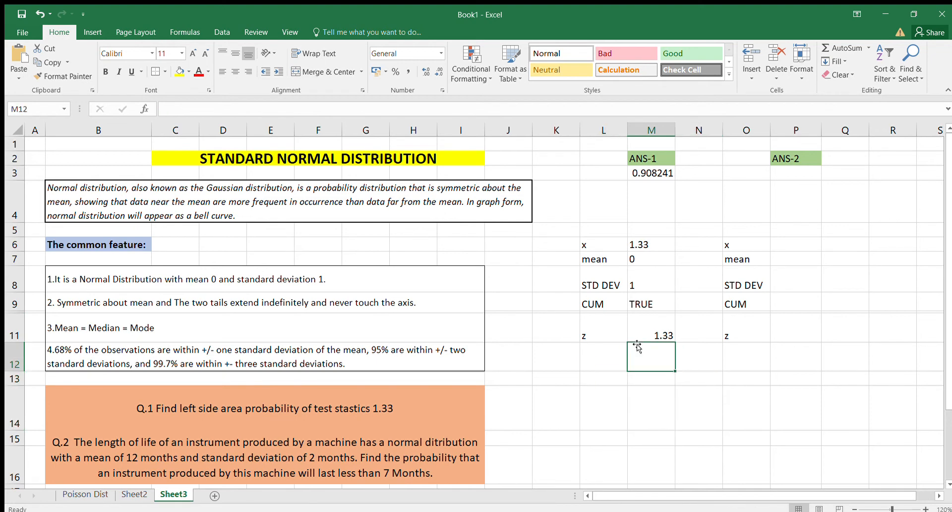
Fill in the ANS-2 parameters for Q.2 in P6:P9 with x 12, mean 7, standard deviation 2 and cumulative TRUE
{"action": "left_click", "coordinate": [184, 452]}
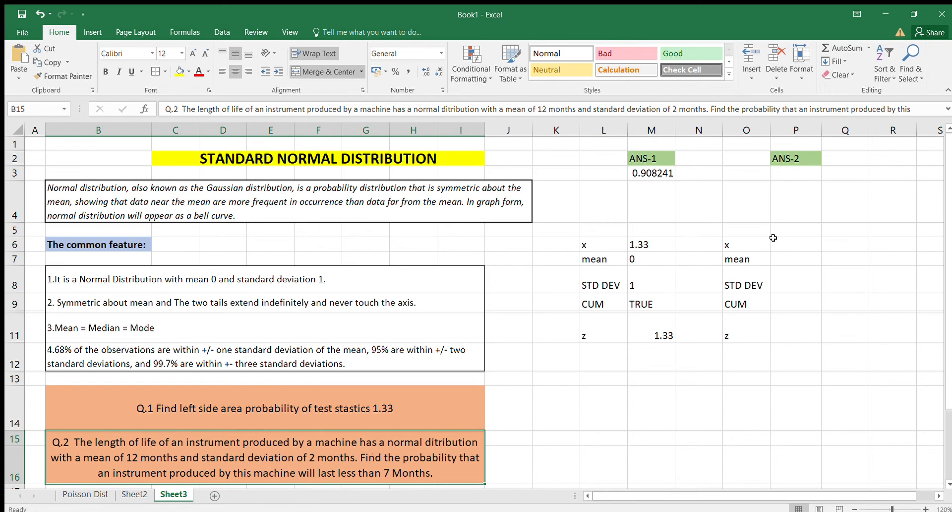
{"action": "left_click", "coordinate": [783, 245]}
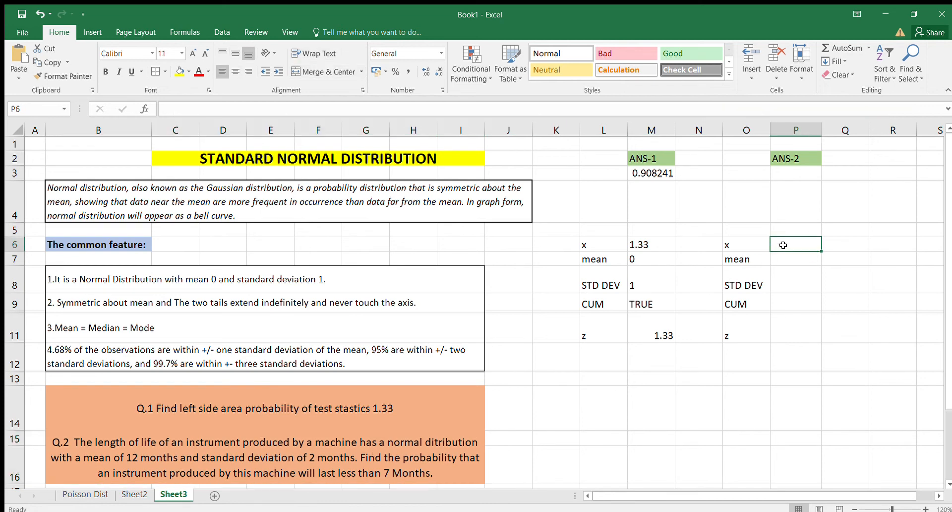
{"action": "type", "text": "12"}
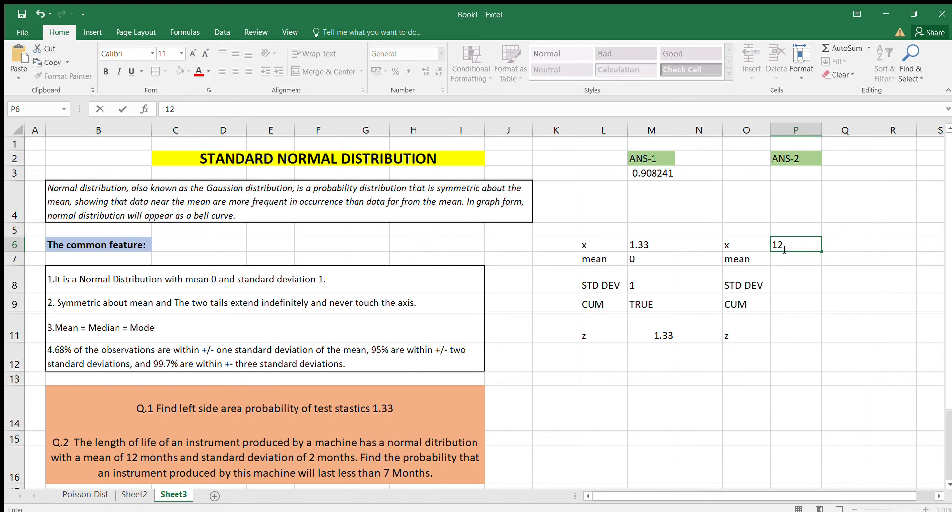
{"action": "left_click", "coordinate": [783, 257]}
{"action": "type", "text": "7"}
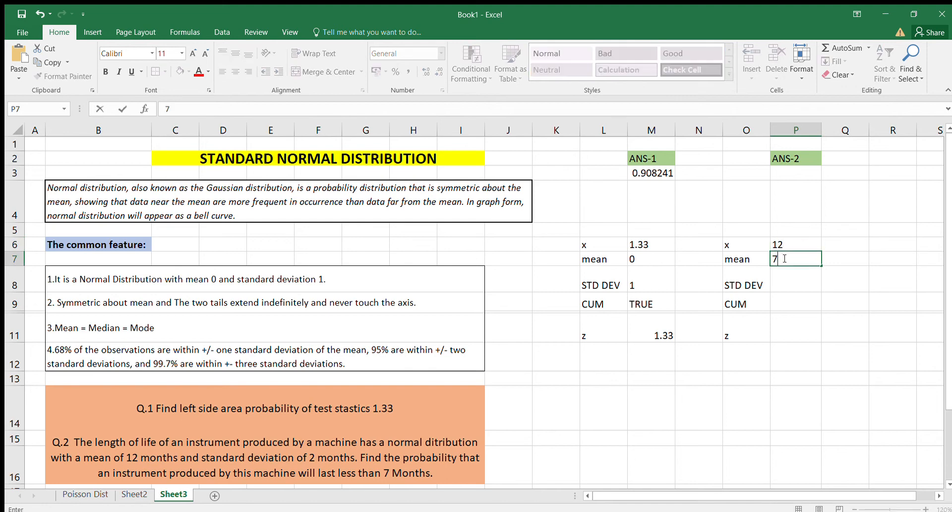
{"action": "left_click", "coordinate": [787, 276]}
{"action": "type", "text": "2"}
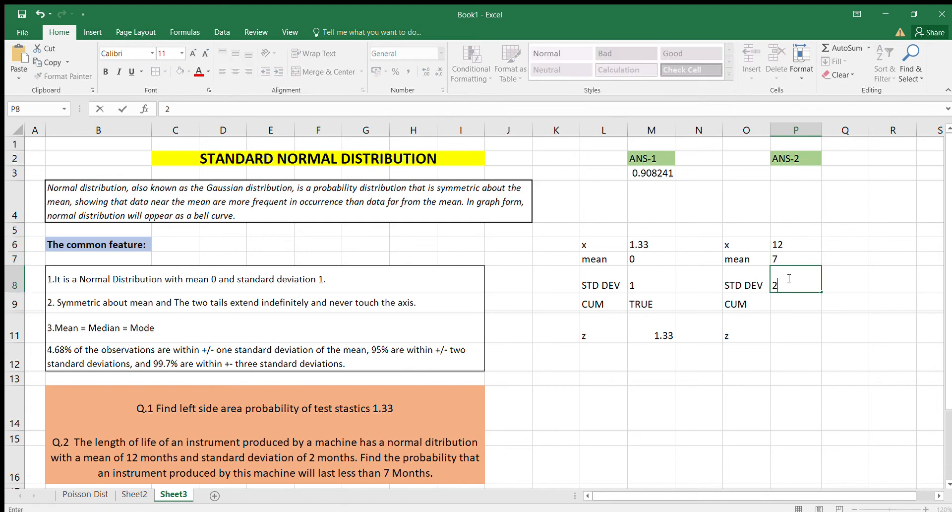
{"action": "left_click", "coordinate": [788, 302]}
{"action": "type", "text": "TRUE"}
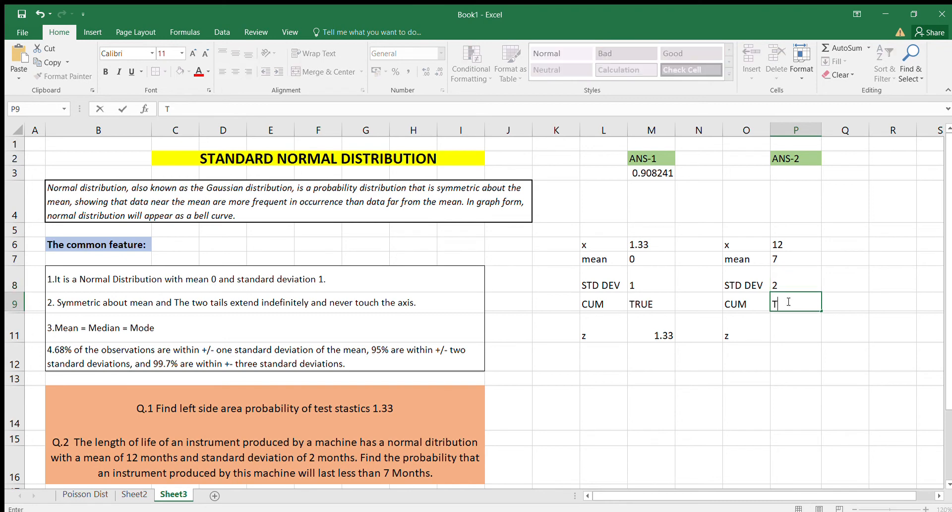
{"action": "left_click", "coordinate": [782, 323]}
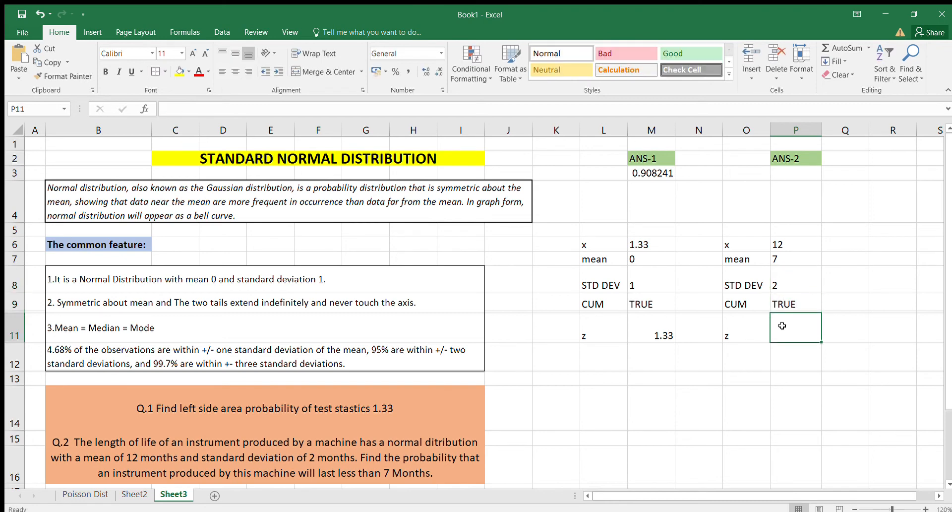
Work out the z-score numerator for Q.2 as 12-7 and enter 5 in P13
{"action": "left_click", "coordinate": [745, 379]}
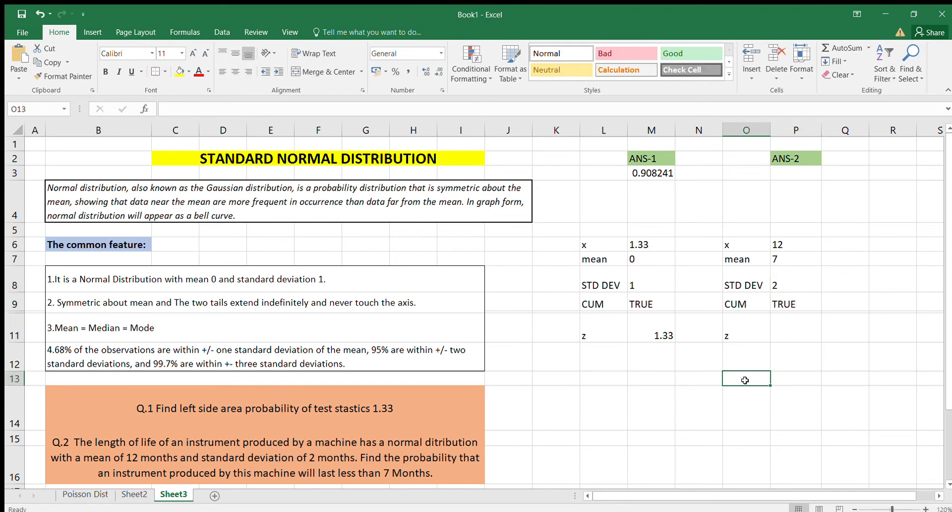
{"action": "left_click", "coordinate": [780, 379]}
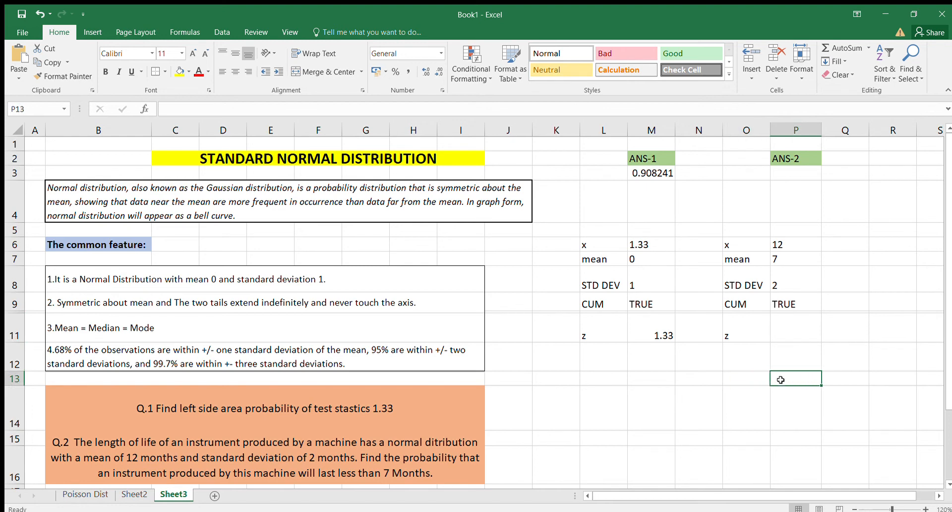
{"action": "type", "text": "x-MU"}
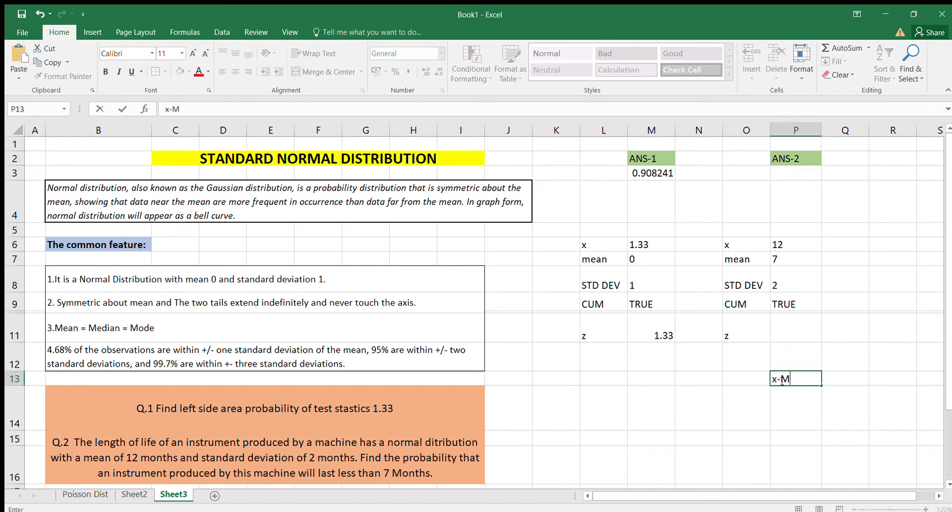
{"action": "key", "text": "BackSpace"}
{"action": "key", "text": "BackSpace"}
{"action": "key", "text": "BackSpace"}
{"action": "key", "text": "BackSpace"}
{"action": "type", "text": "12-7"}
{"action": "key", "text": "BackSpace"}
{"action": "key", "text": "BackSpace"}
{"action": "key", "text": "BackSpace"}
{"action": "key", "text": "BackSpace"}
{"action": "type", "text": "5"}
Correct the ANS-2 parameters by setting x to 7 in P6 and the mean to 12 in P7
{"action": "left_click", "coordinate": [790, 247]}
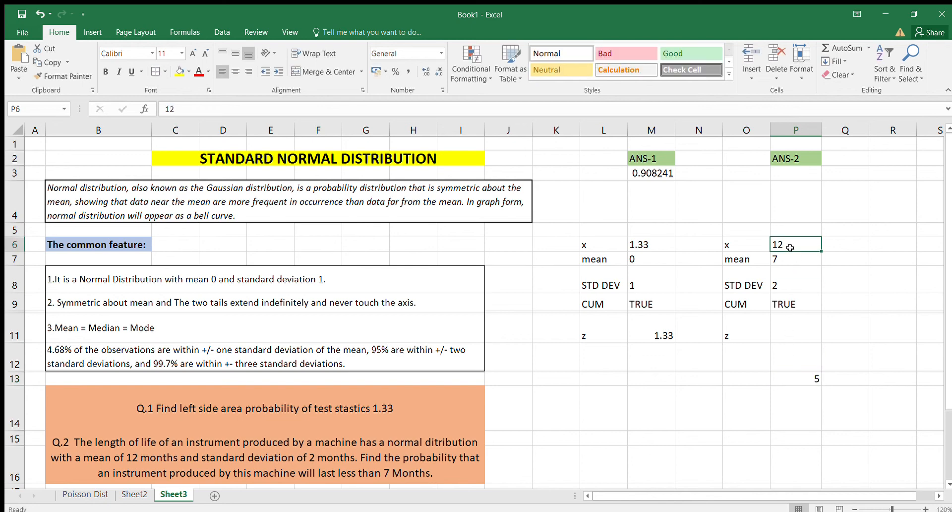
{"action": "type", "text": "7"}
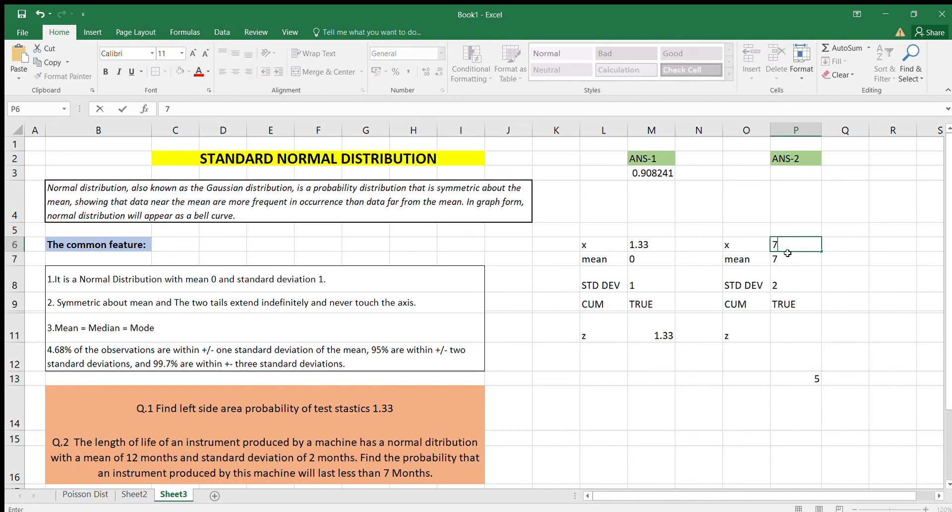
{"action": "left_click", "coordinate": [787, 253]}
{"action": "type", "text": "12"}
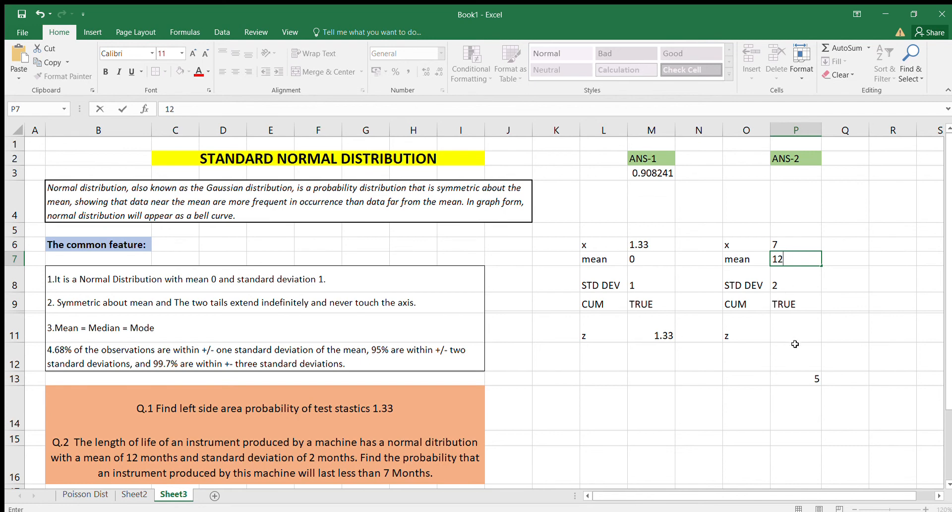
Rework the Q.2 z-score scratch value in P13 by making the 5 negative and dividing by 2, entering -2.5
{"action": "double_click", "coordinate": [799, 377]}
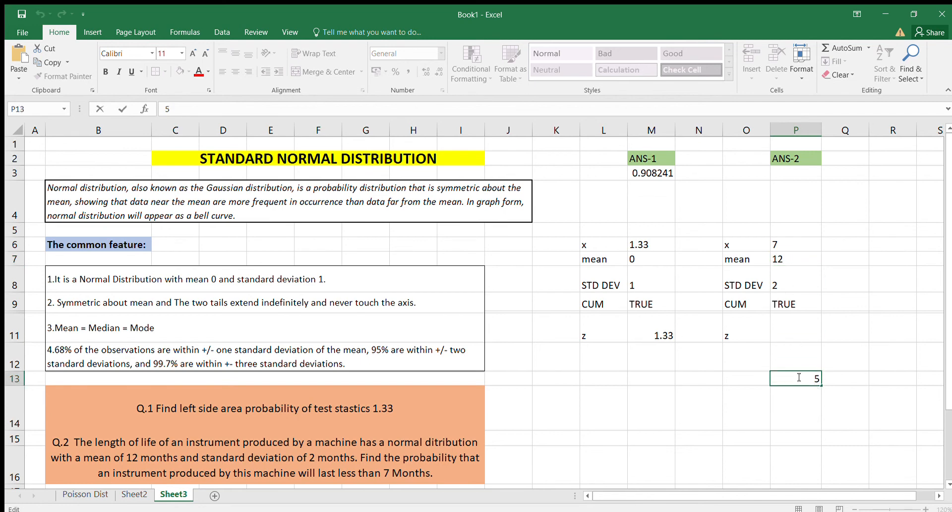
{"action": "key", "text": "Left"}
{"action": "type", "text": "-"}
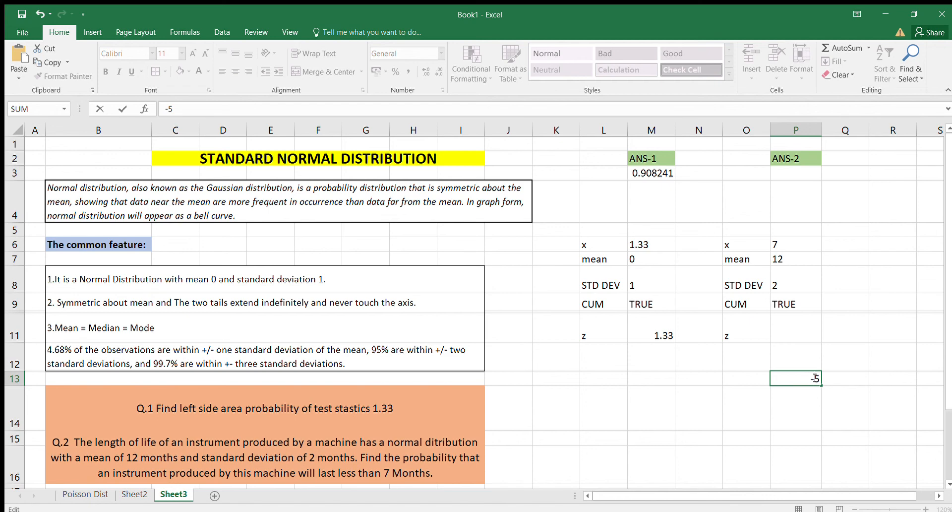
{"action": "left_click", "coordinate": [817, 378]}
{"action": "type", "text": "/"}
{"action": "key", "text": "BackSpace"}
{"action": "key", "text": "BackSpace"}
{"action": "type", "text": "2.5"}
Enter -2.5 as the ANS-2 z value in P11 and clear the scratch value from P13
{"action": "left_click", "coordinate": [785, 328]}
{"action": "type", "text": "-"}
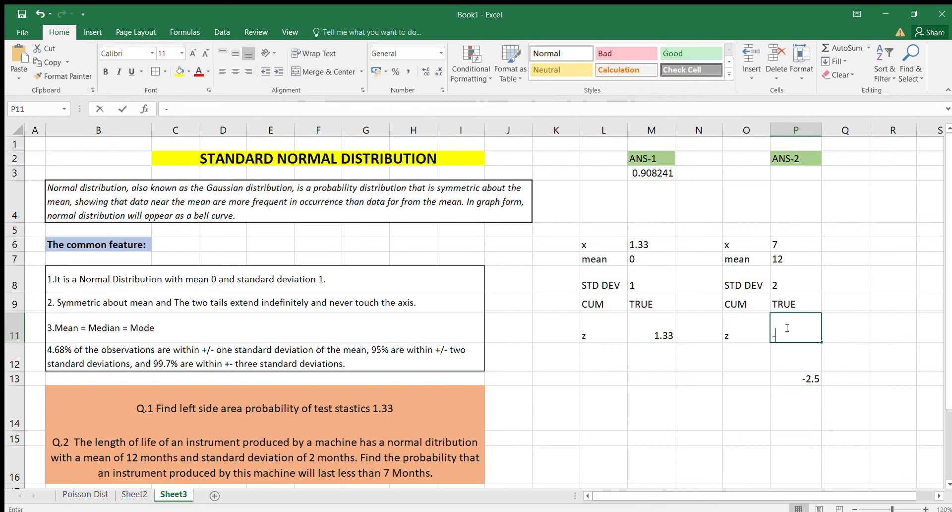
{"action": "type", "text": "2.5"}
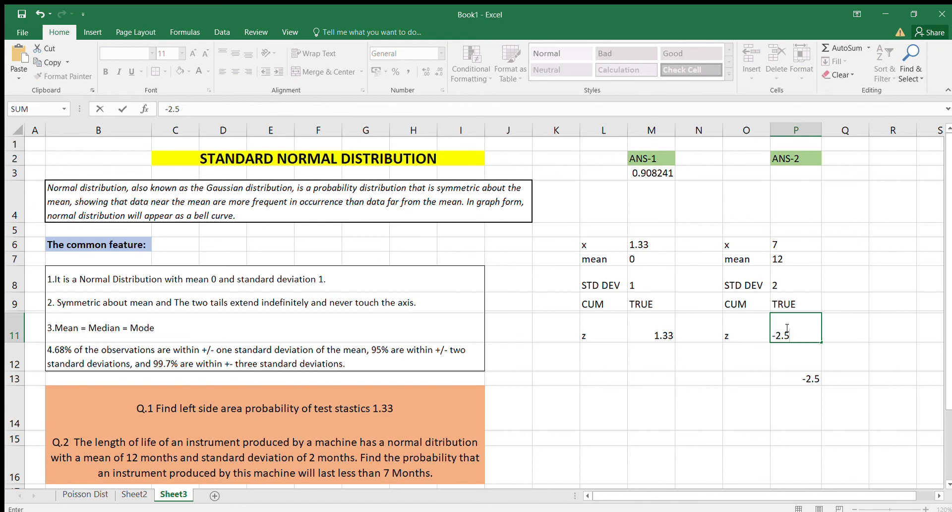
{"action": "left_click", "coordinate": [802, 379]}
{"action": "key", "text": "Delete"}
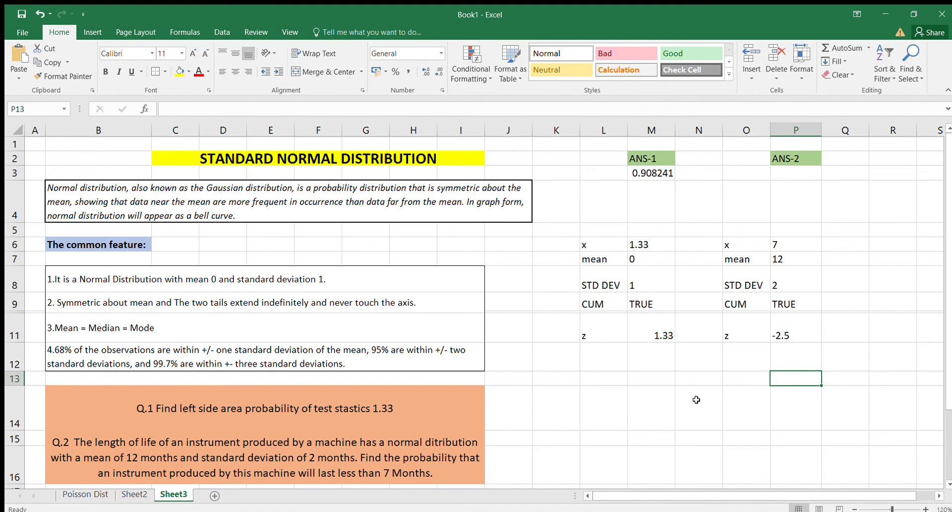
Note the Q.2 probability 0.0062 in N14 and clear that cell again
{"action": "left_click", "coordinate": [684, 411]}
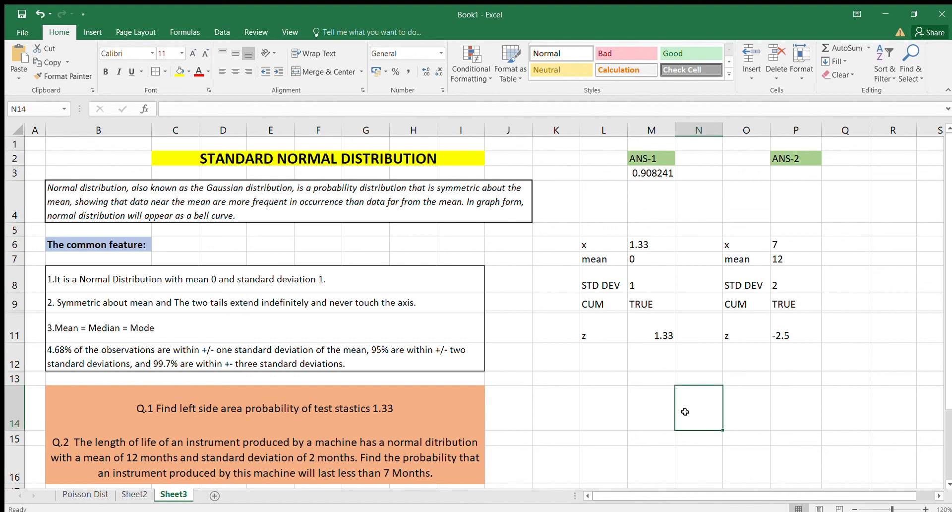
{"action": "type", "text": "0.00"}
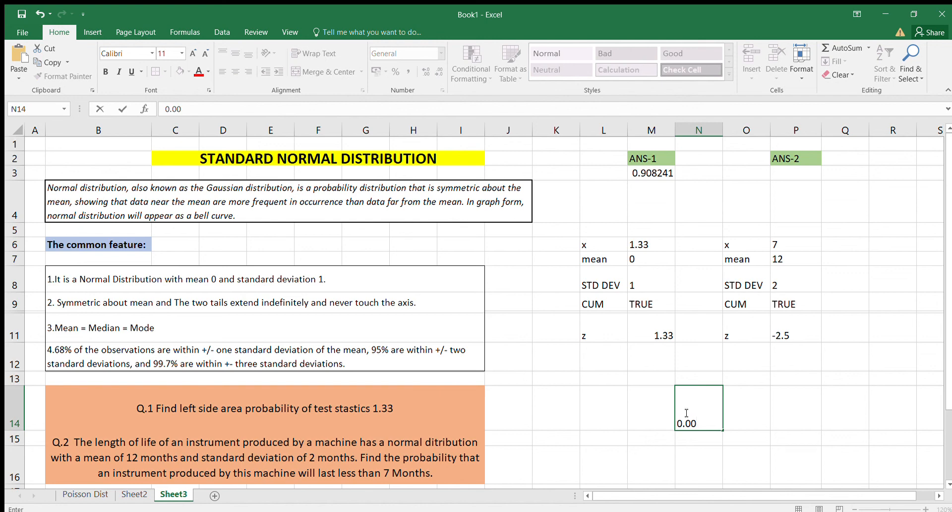
{"action": "type", "text": "61"}
{"action": "key", "text": "BackSpace"}
{"action": "type", "text": "2"}
{"action": "left_click", "coordinate": [732, 419]}
{"action": "left_click", "coordinate": [688, 411]}
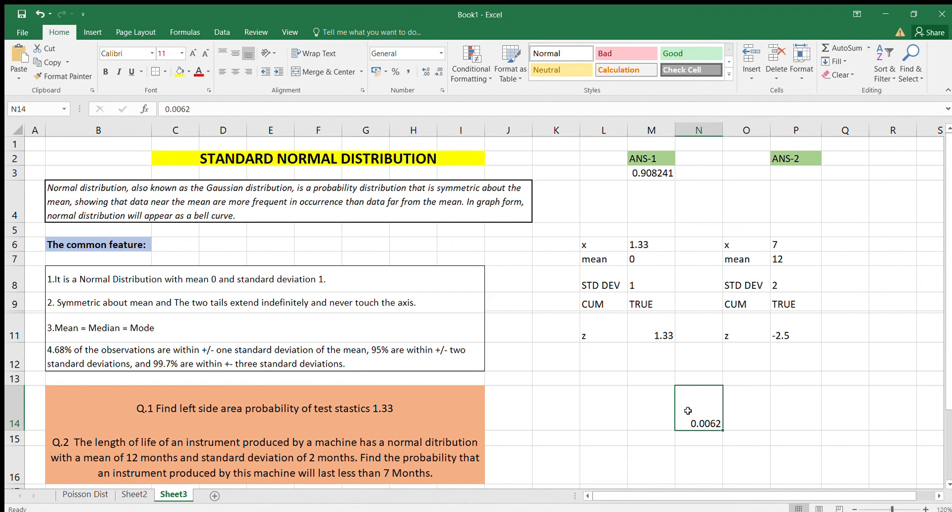
{"action": "key", "text": "Delete"}
{"action": "left_click", "coordinate": [832, 353]}
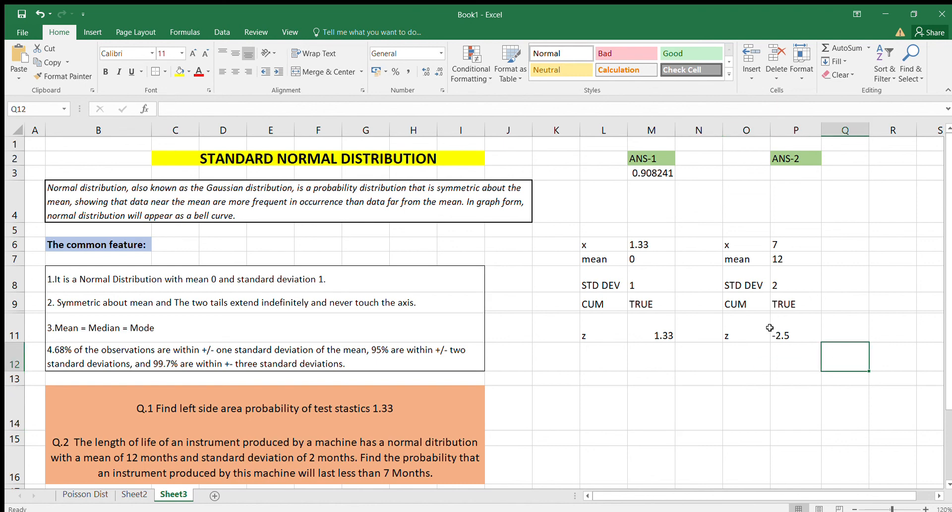
Calculate the Q.2 probability under ANS-2 in P3 with =NORM.S.DIST(-2.5,TRUE)
{"action": "left_click", "coordinate": [778, 173]}
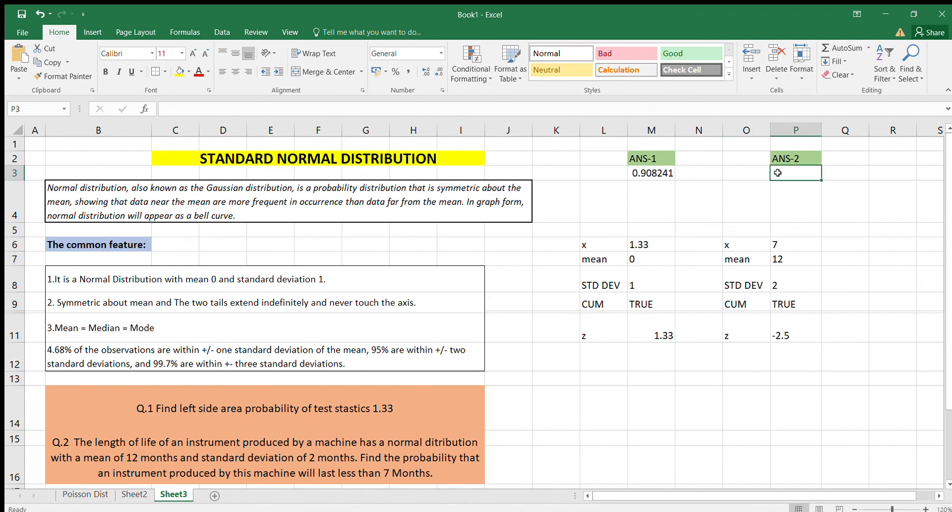
{"action": "type", "text": "="}
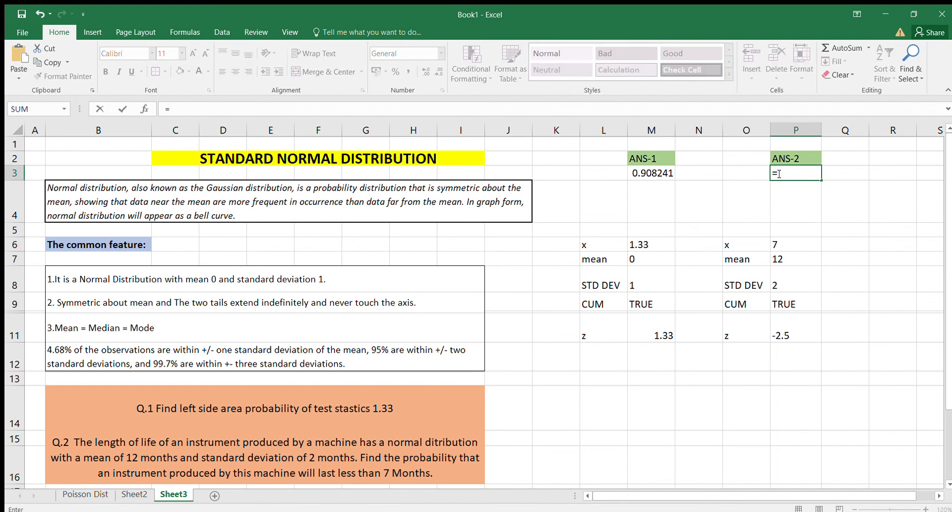
{"action": "type", "text": "norm.s"}
{"action": "key", "text": "Tab"}
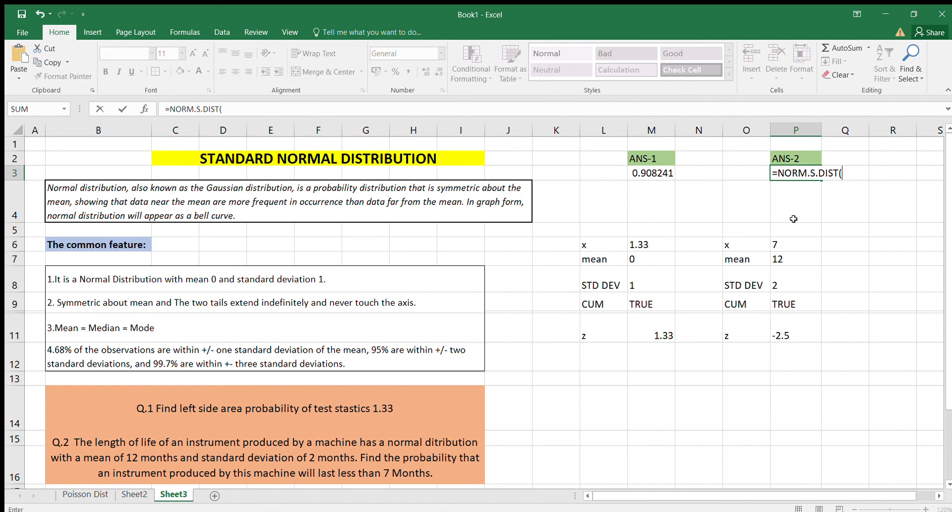
{"action": "type", "text": "-2.5,TRUE"}
{"action": "key", "text": "Tab"}
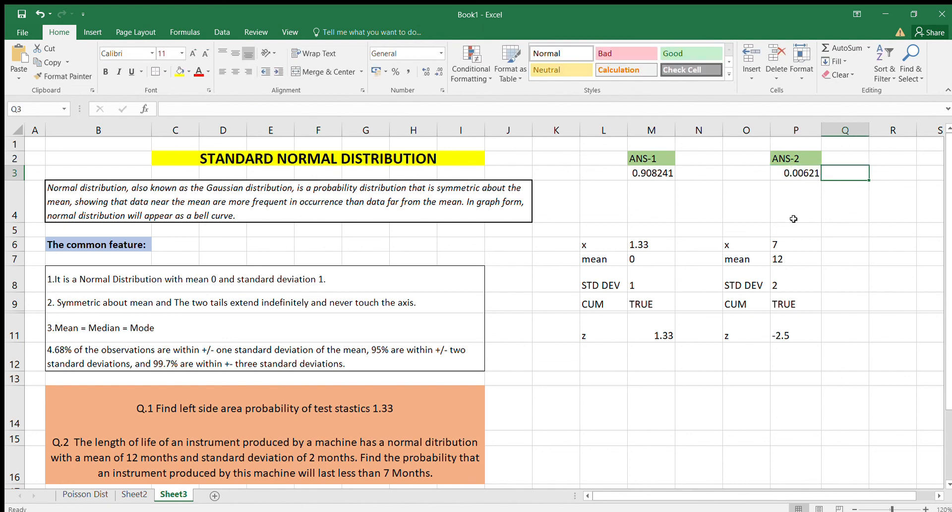
{"action": "left_click", "coordinate": [794, 174]}
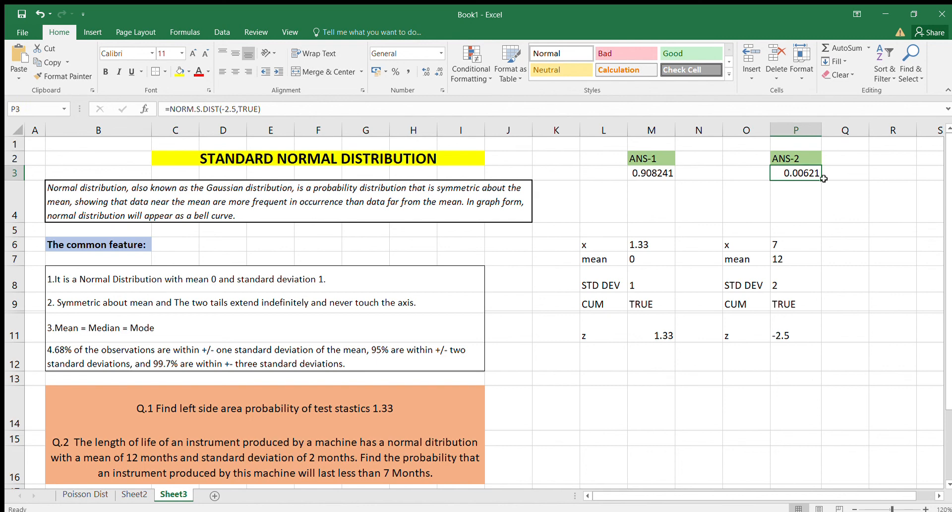